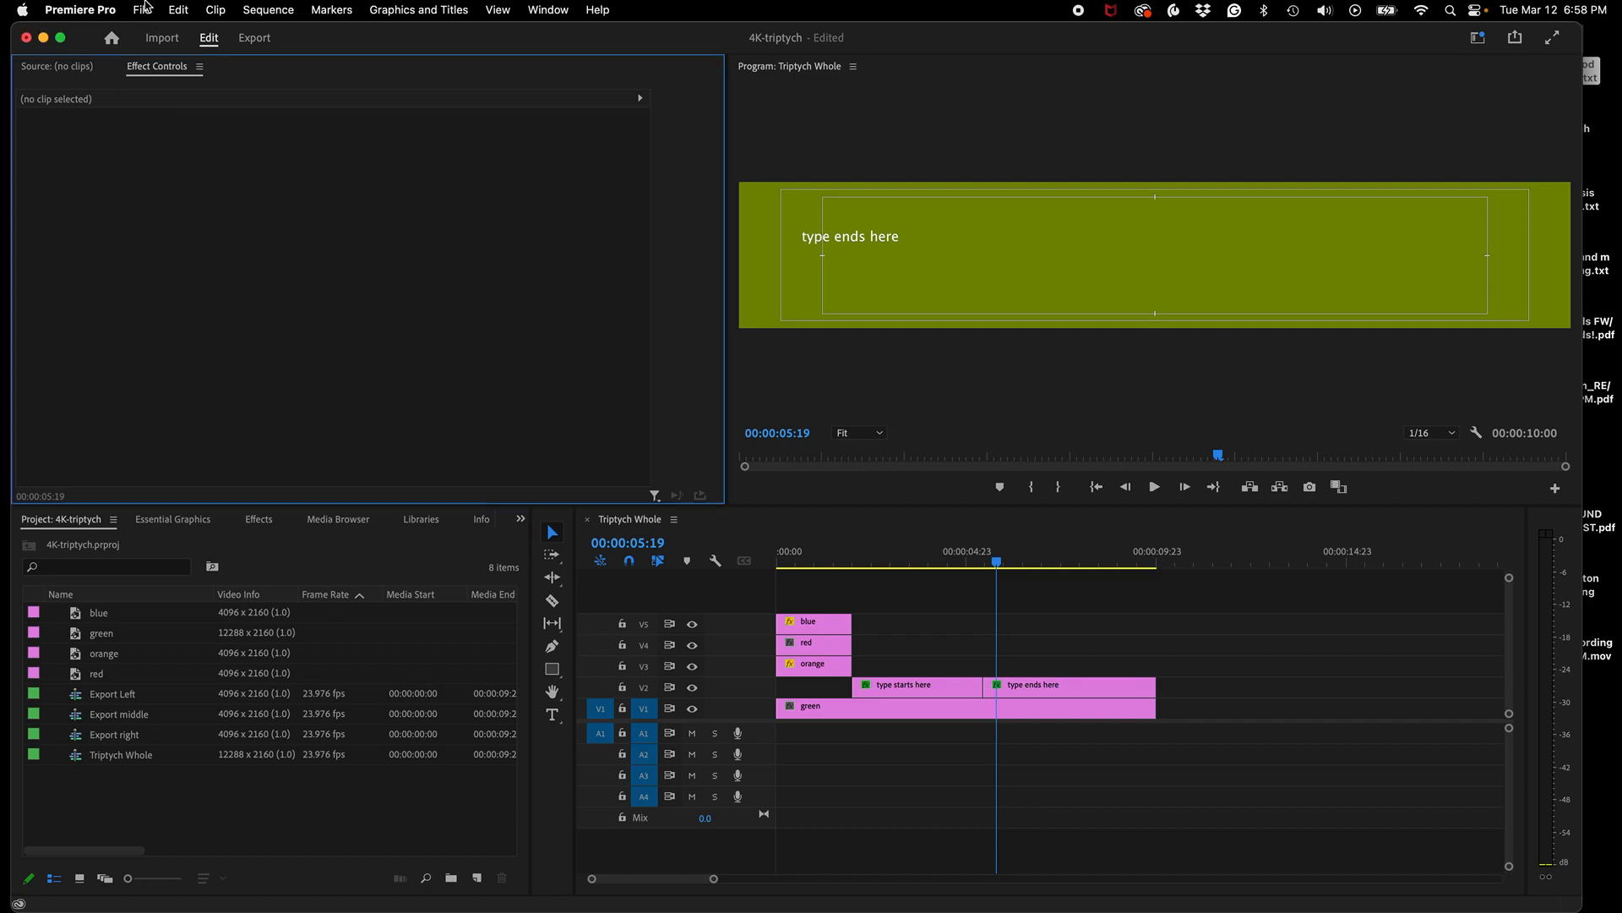
# - Start a new sequence from the ProRes RAW 4K 23.976 preset and set its horizontal frame size to 12288
pyautogui.click(143, 9)
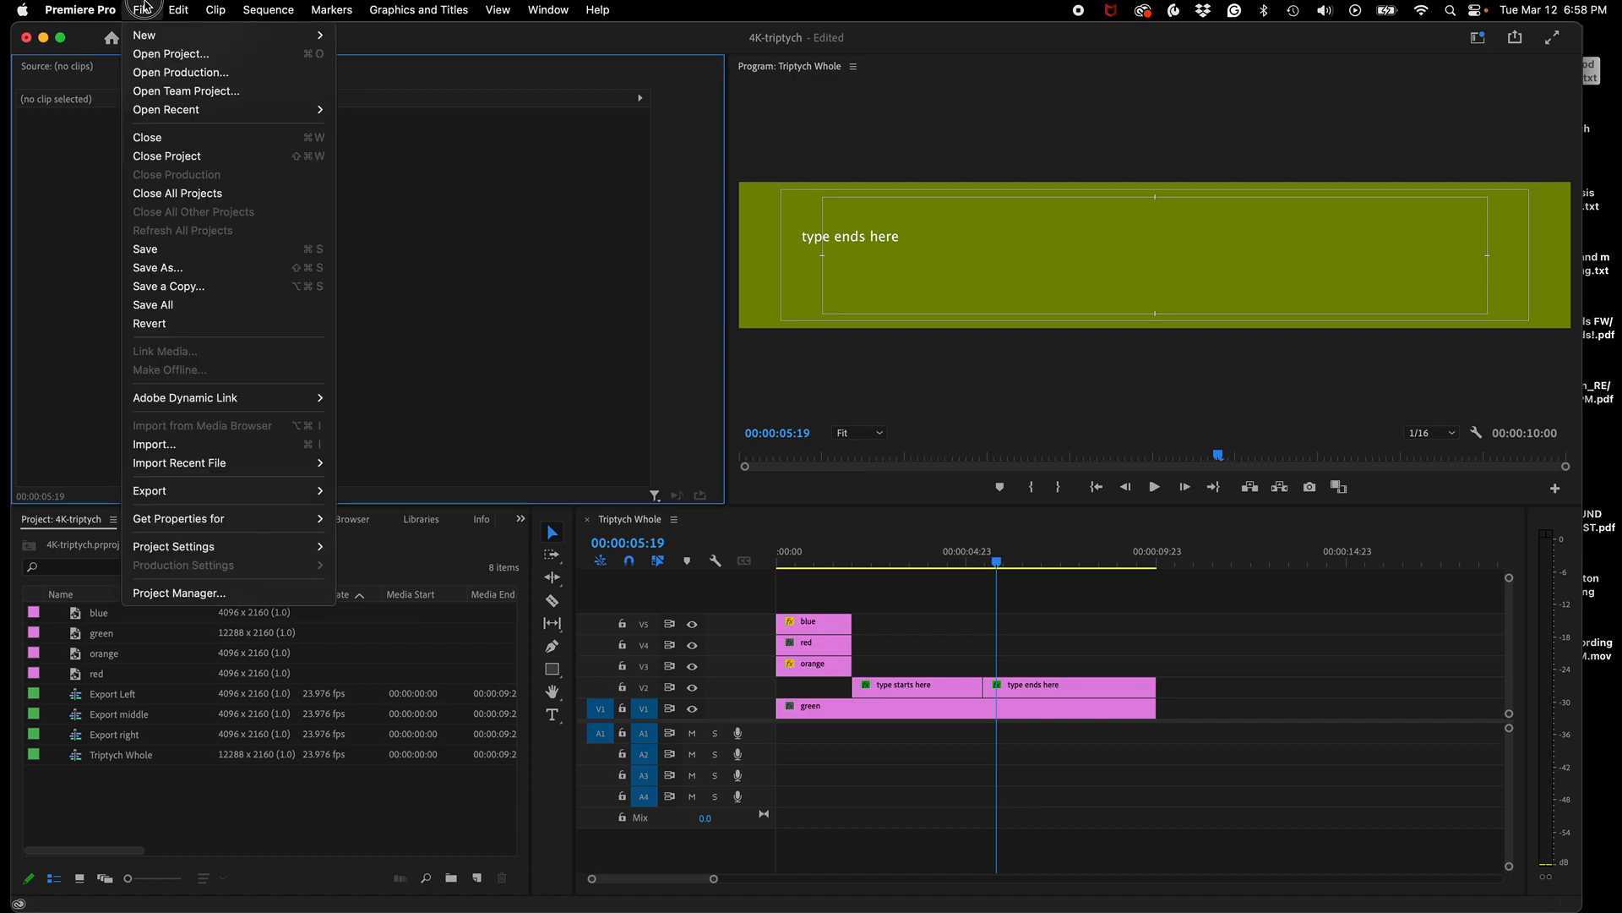
pyautogui.moveTo(152, 35)
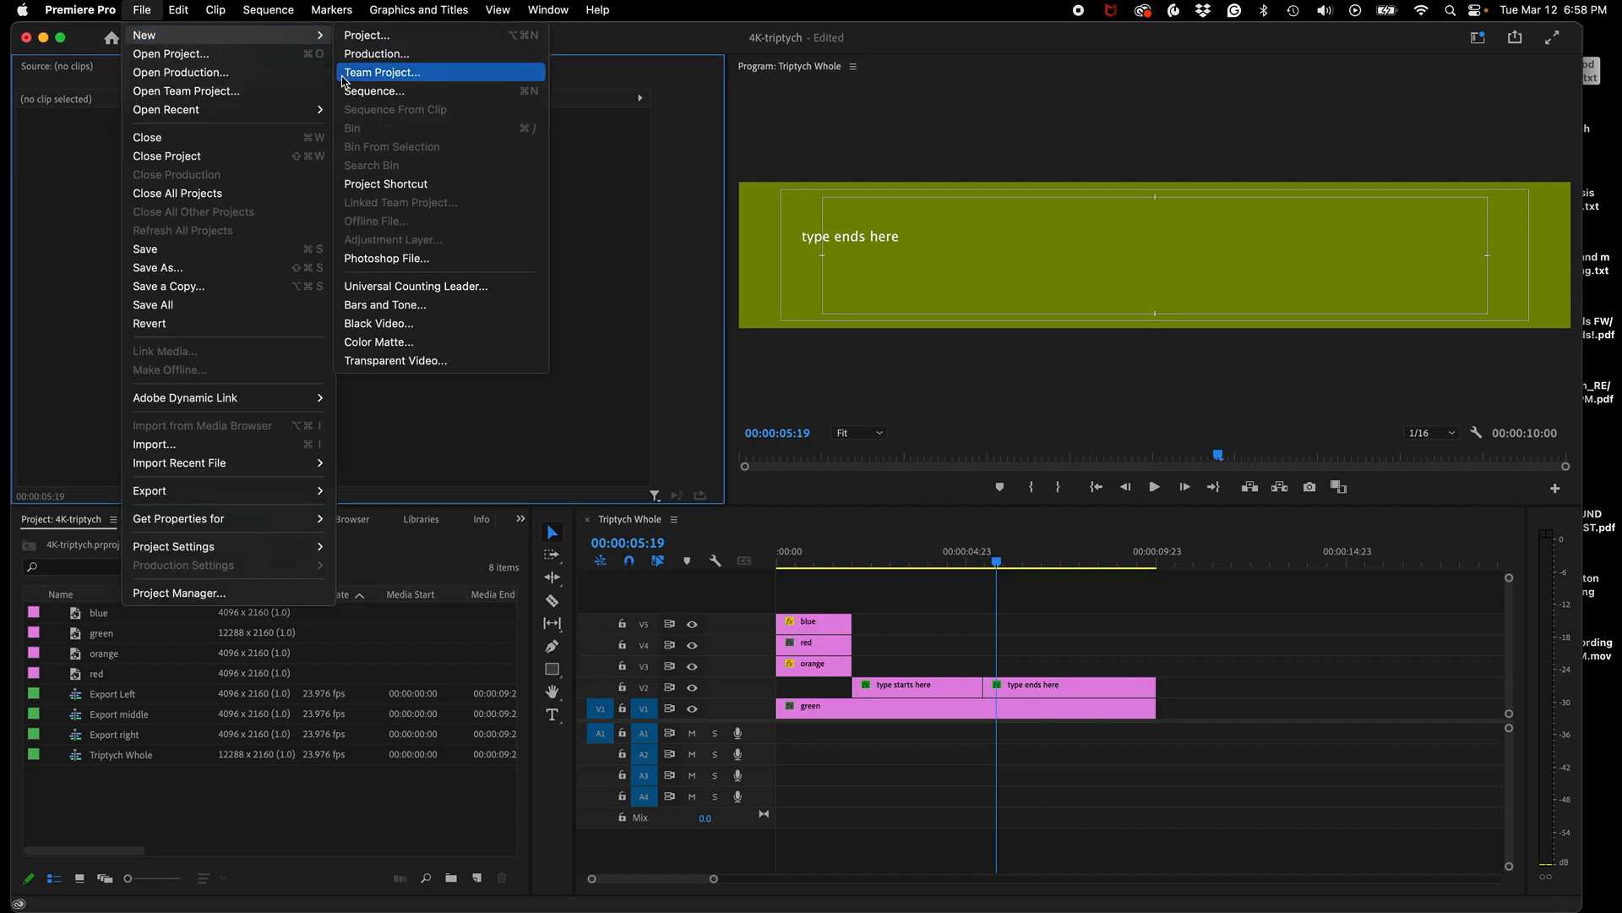
pyautogui.click(385, 91)
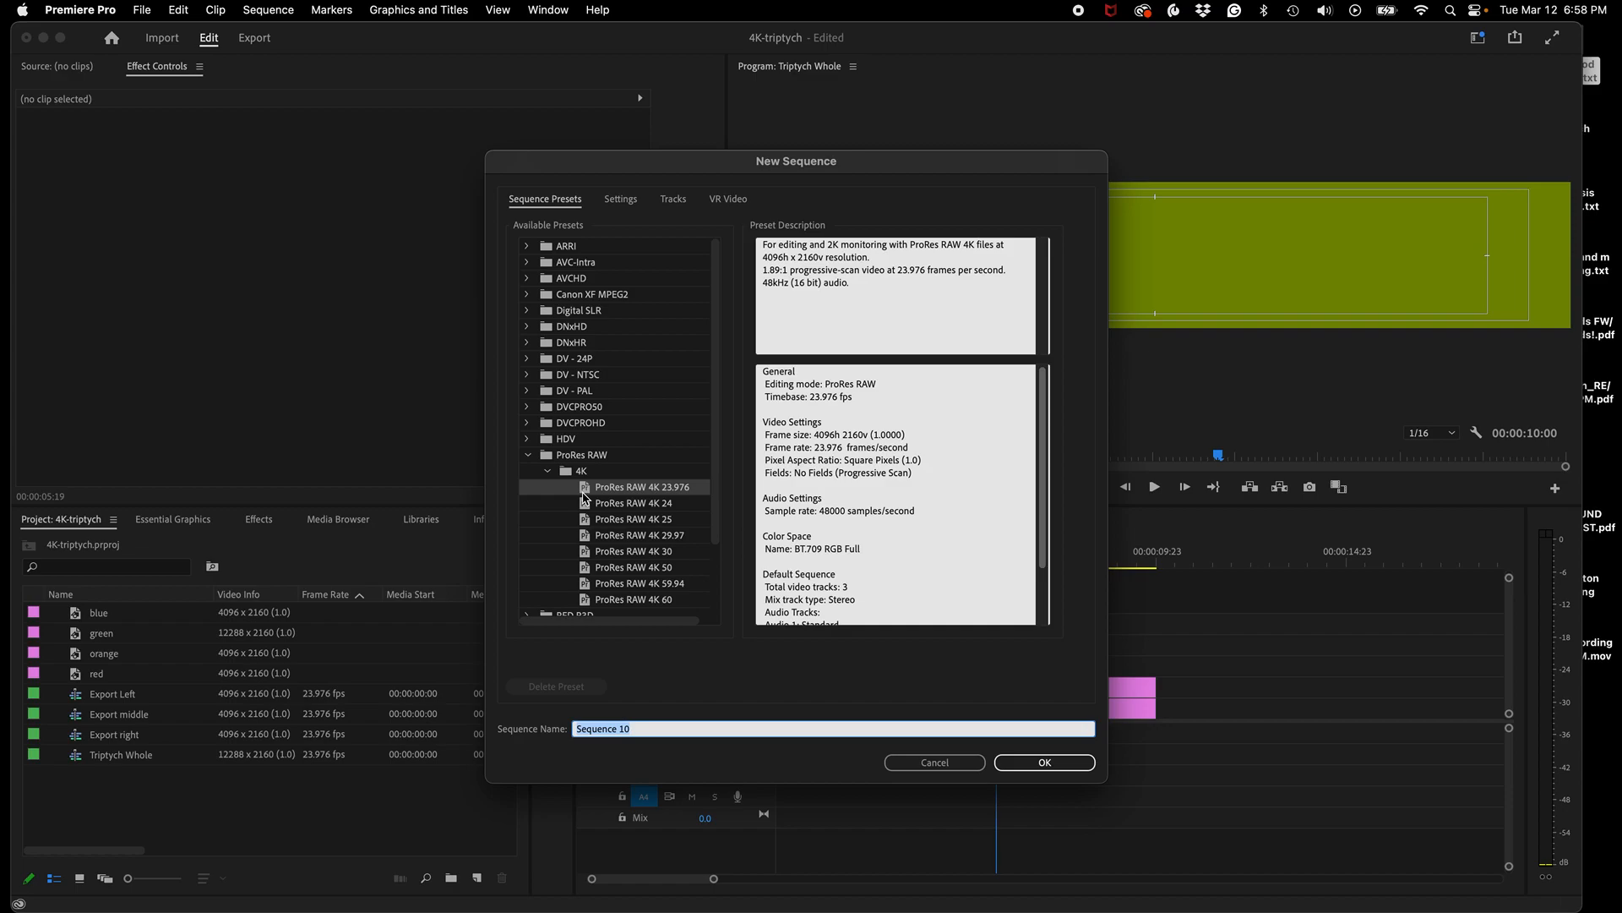
pyautogui.click(624, 202)
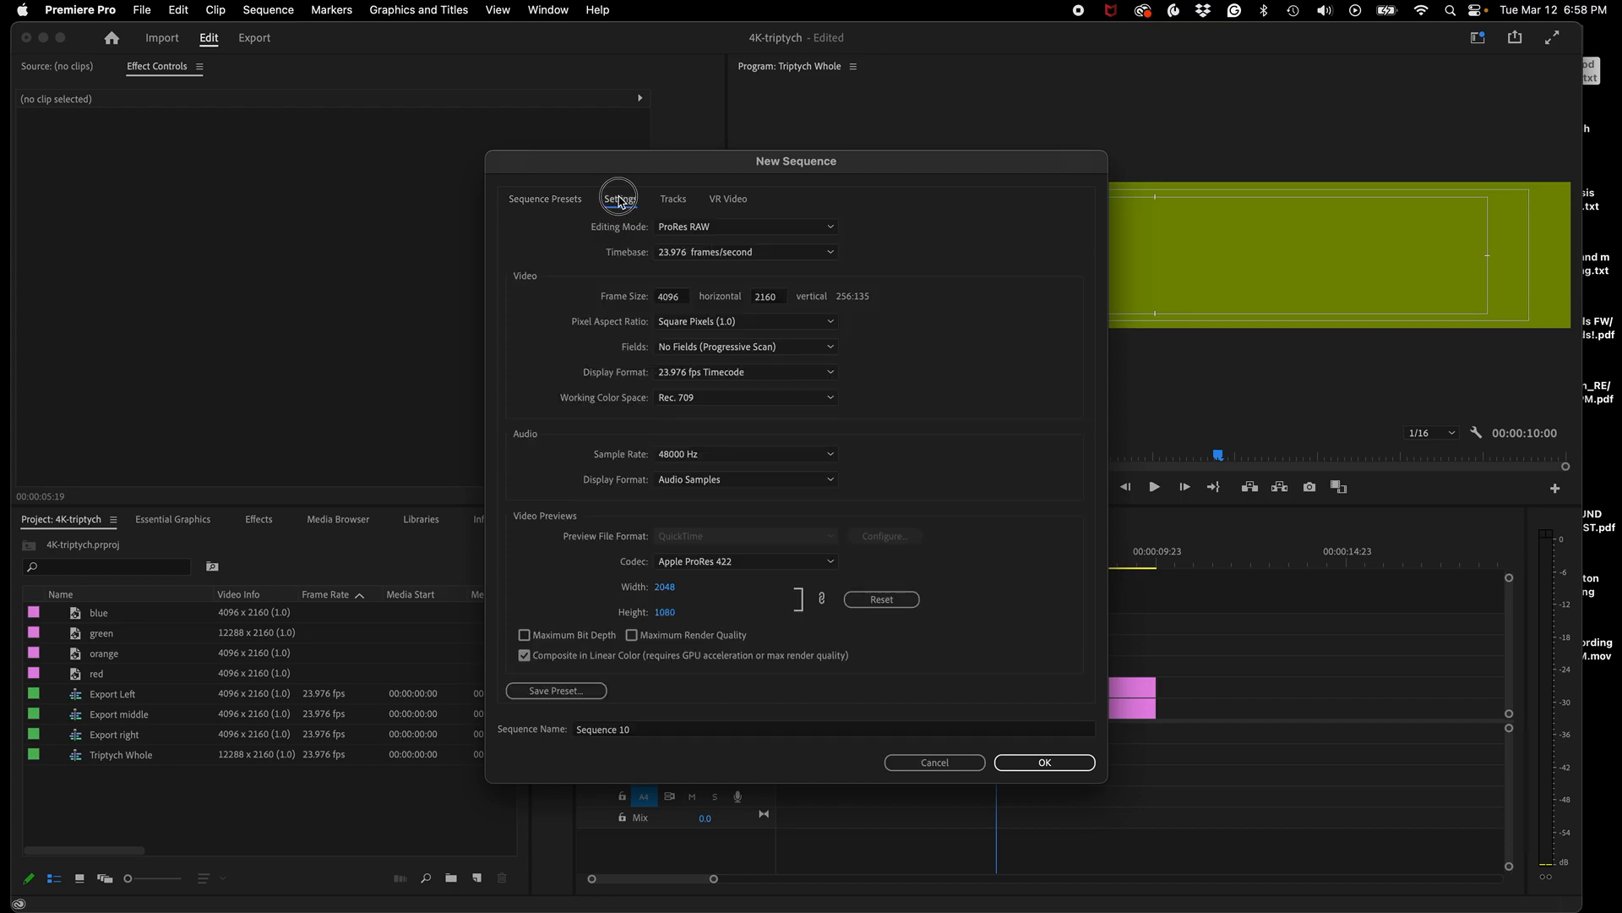
pyautogui.click(663, 296)
pyautogui.write('12288')
pyautogui.press('Tab')
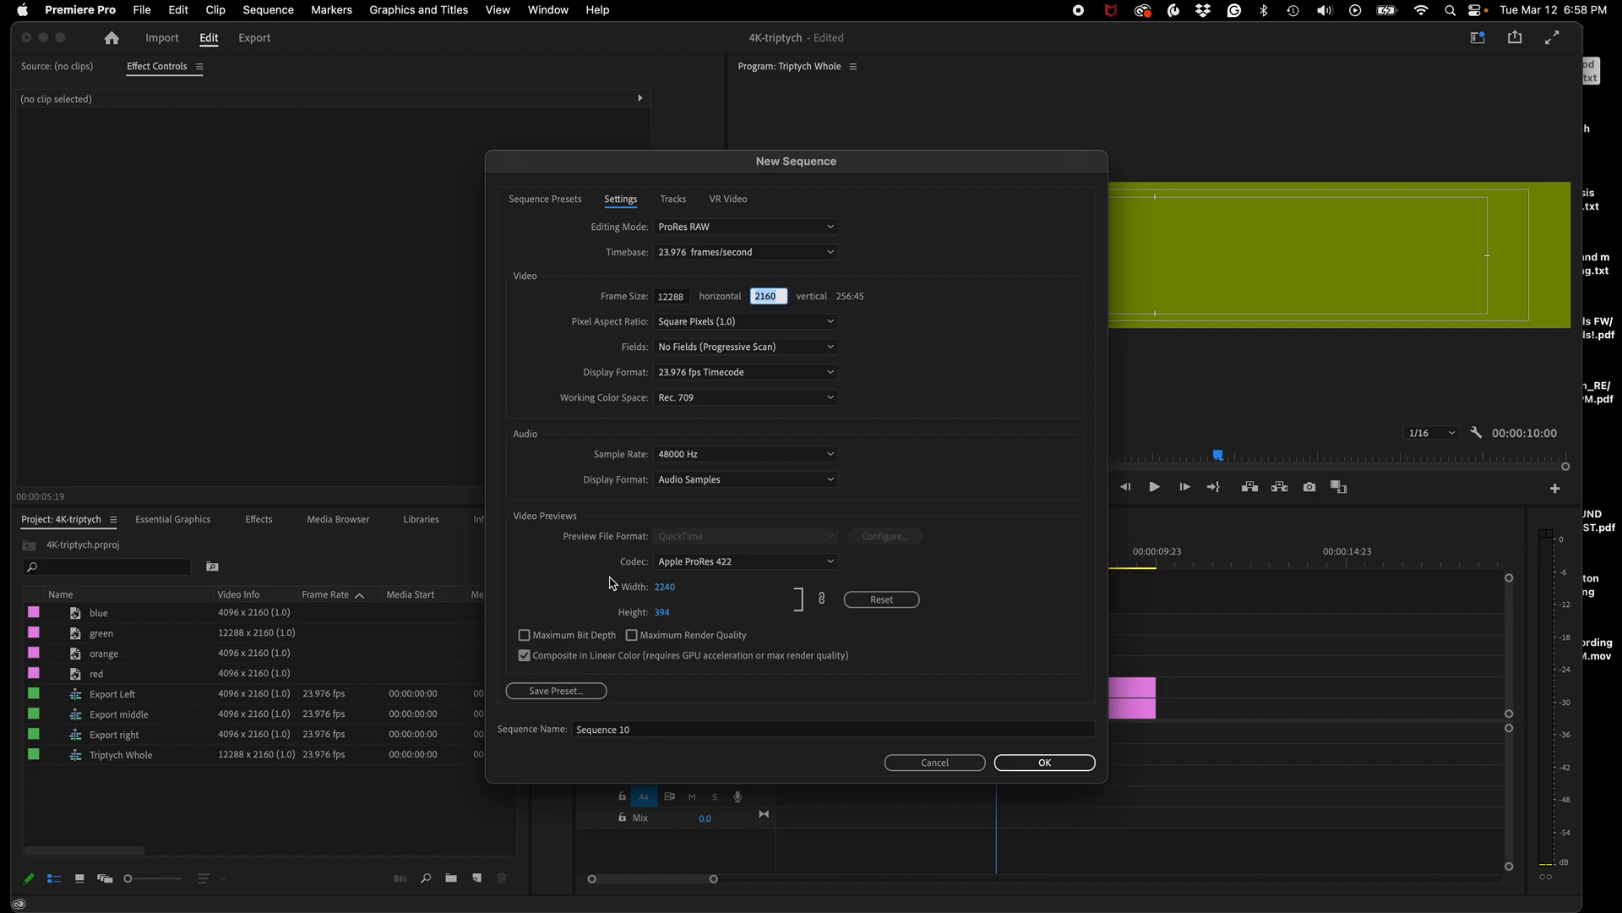
# - Set the video preview width to 3072 and create the sequence
pyautogui.click(665, 589)
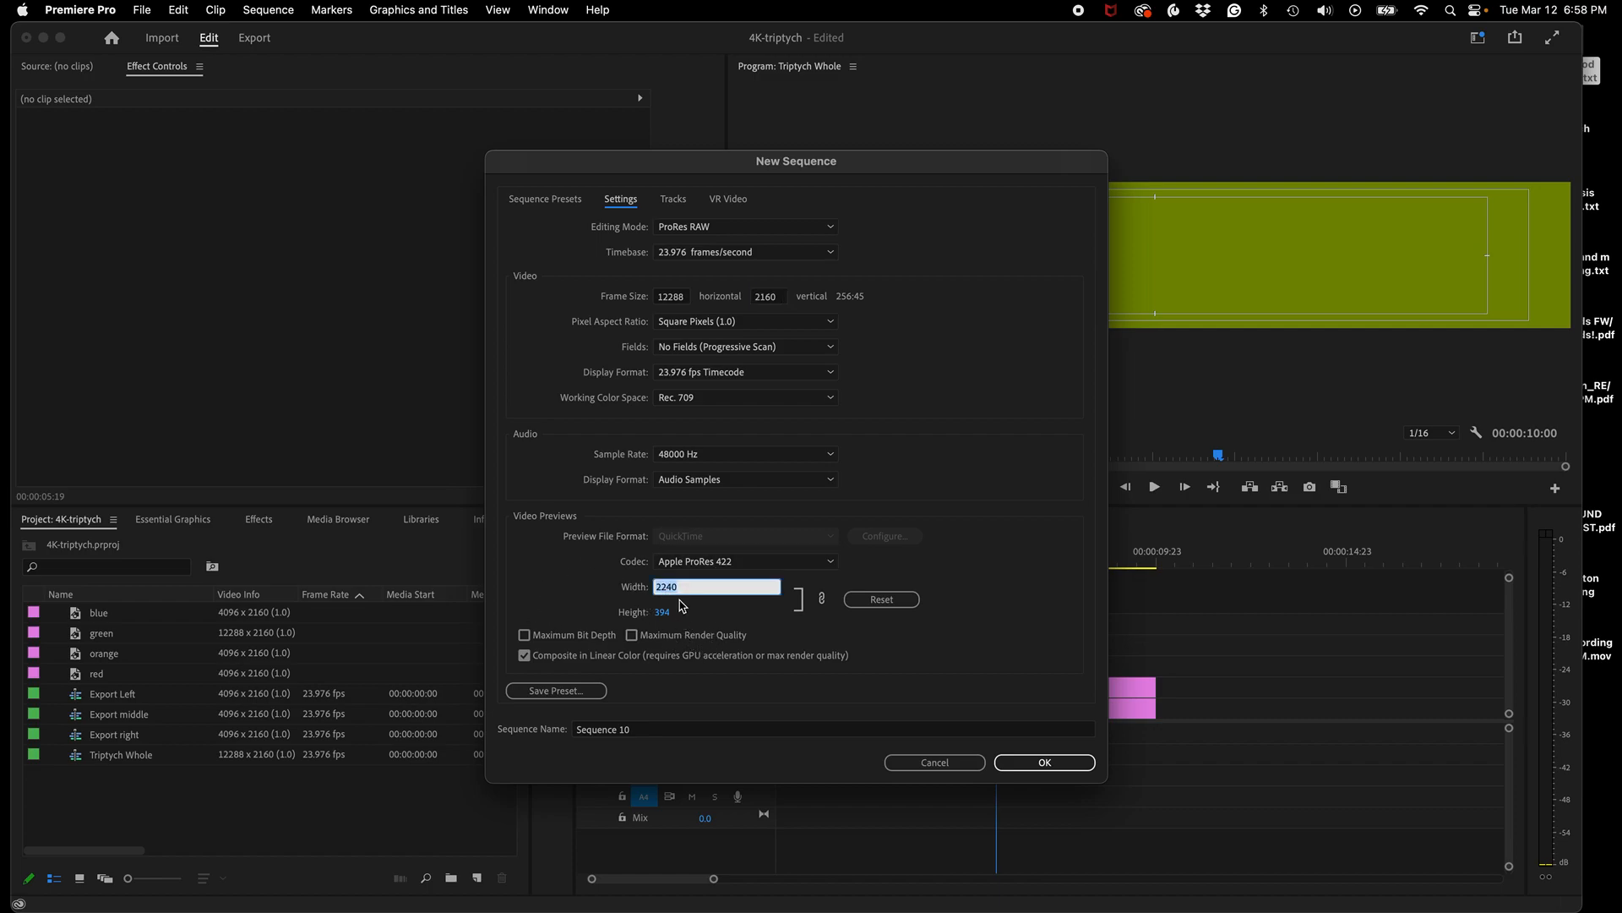
pyautogui.write('3072')
pyautogui.press('Tab')
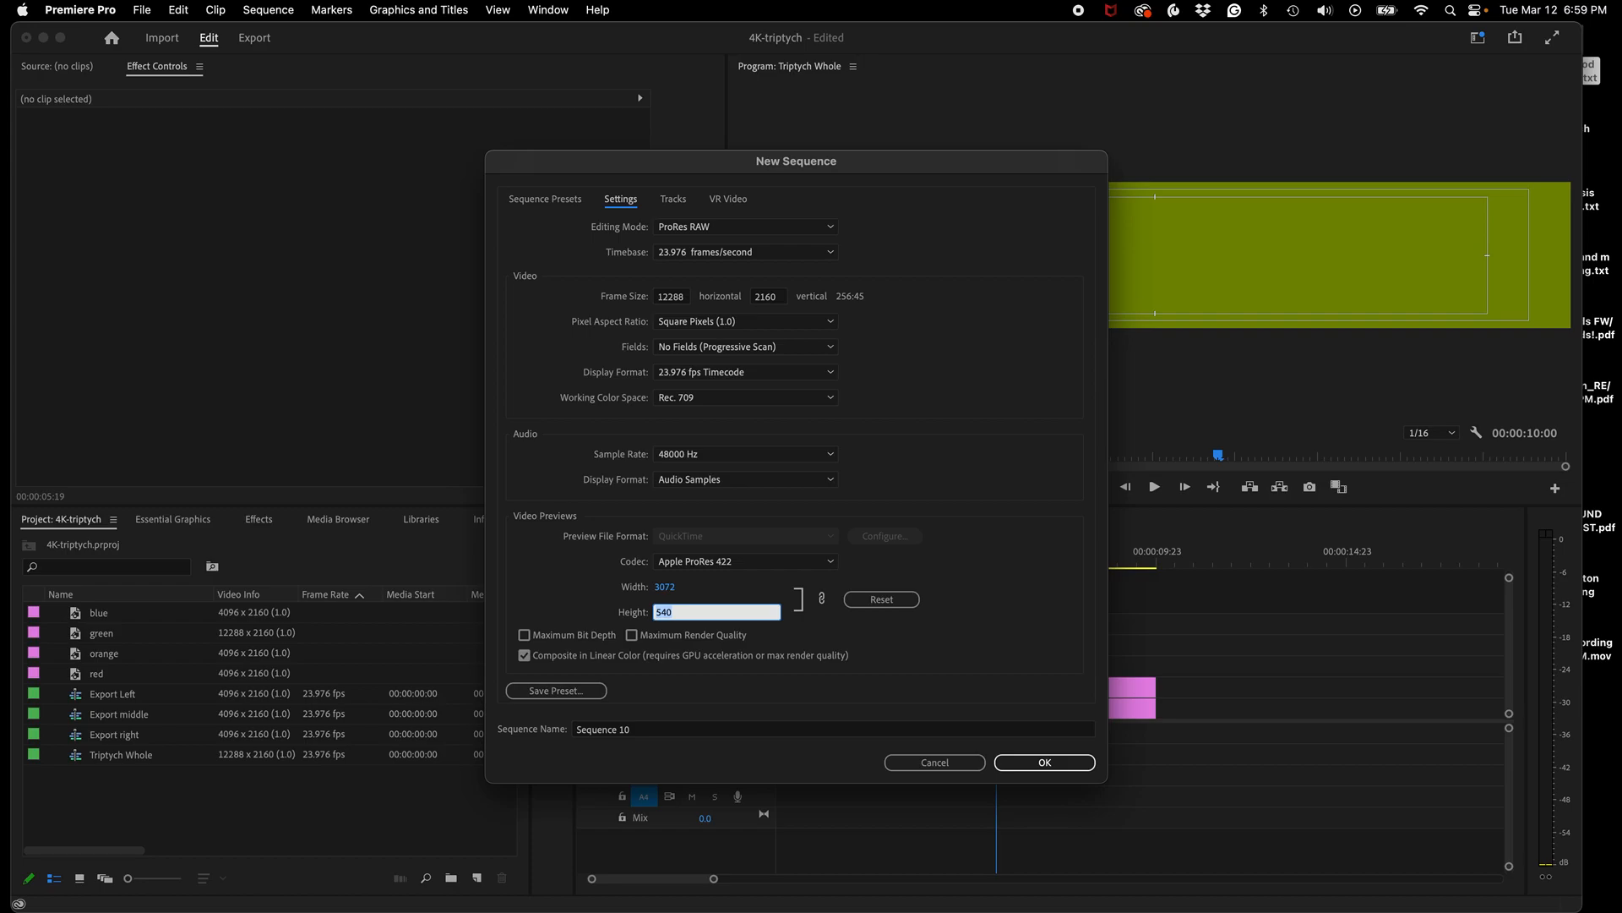
pyautogui.click(1021, 763)
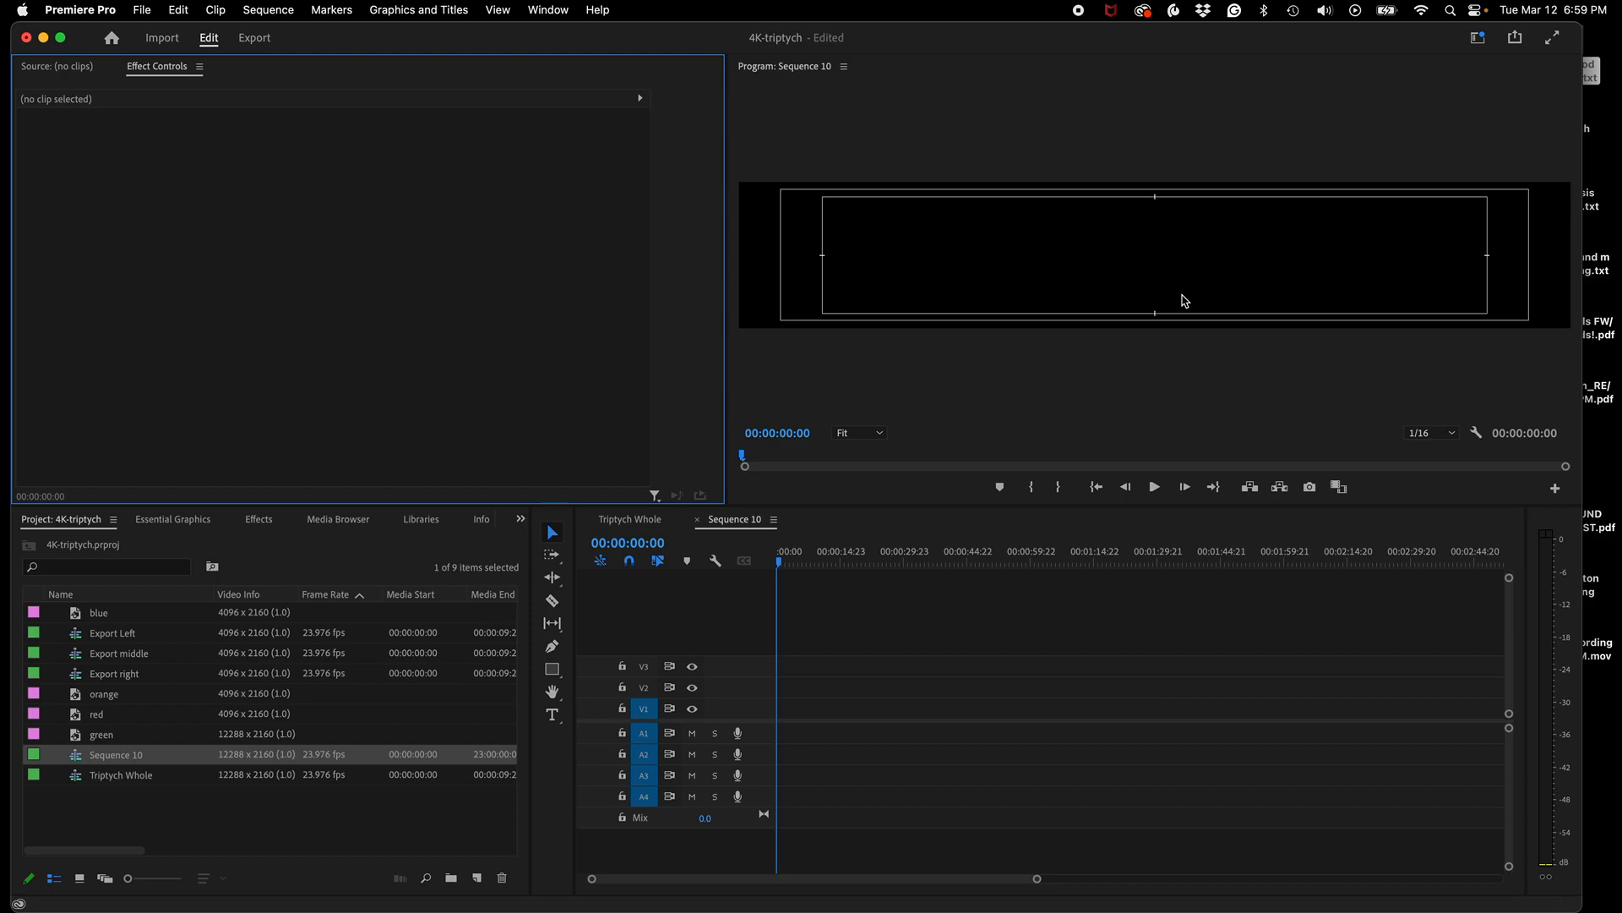
# - Keep the playback resolution at 1/16 and rename the new sequence as whole
pyautogui.click(1453, 433)
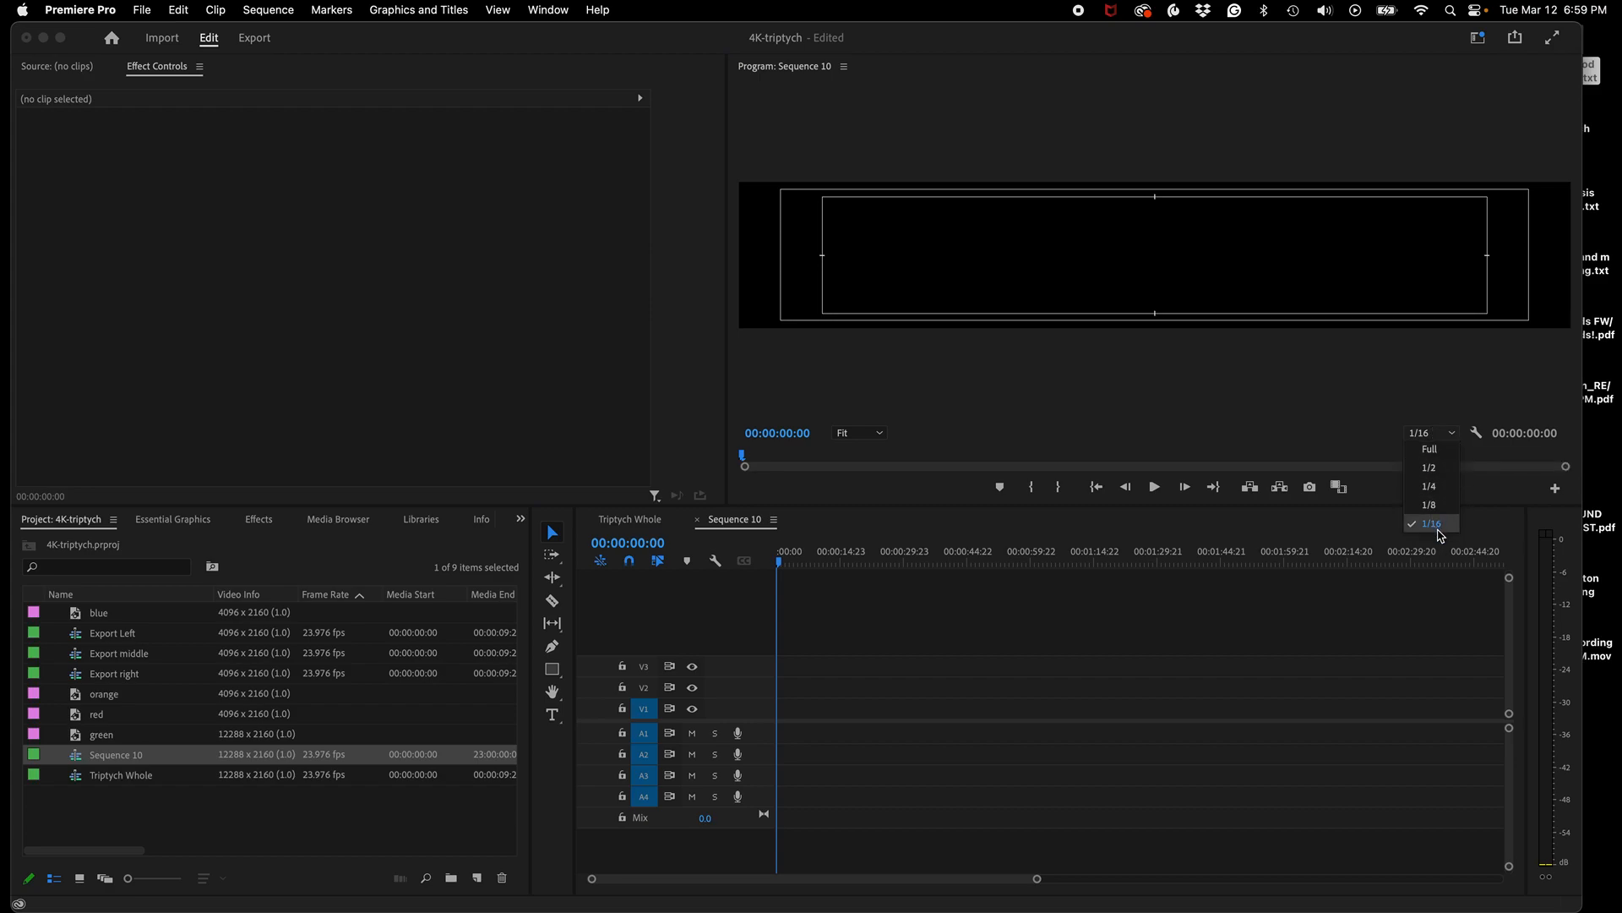
pyautogui.click(1340, 427)
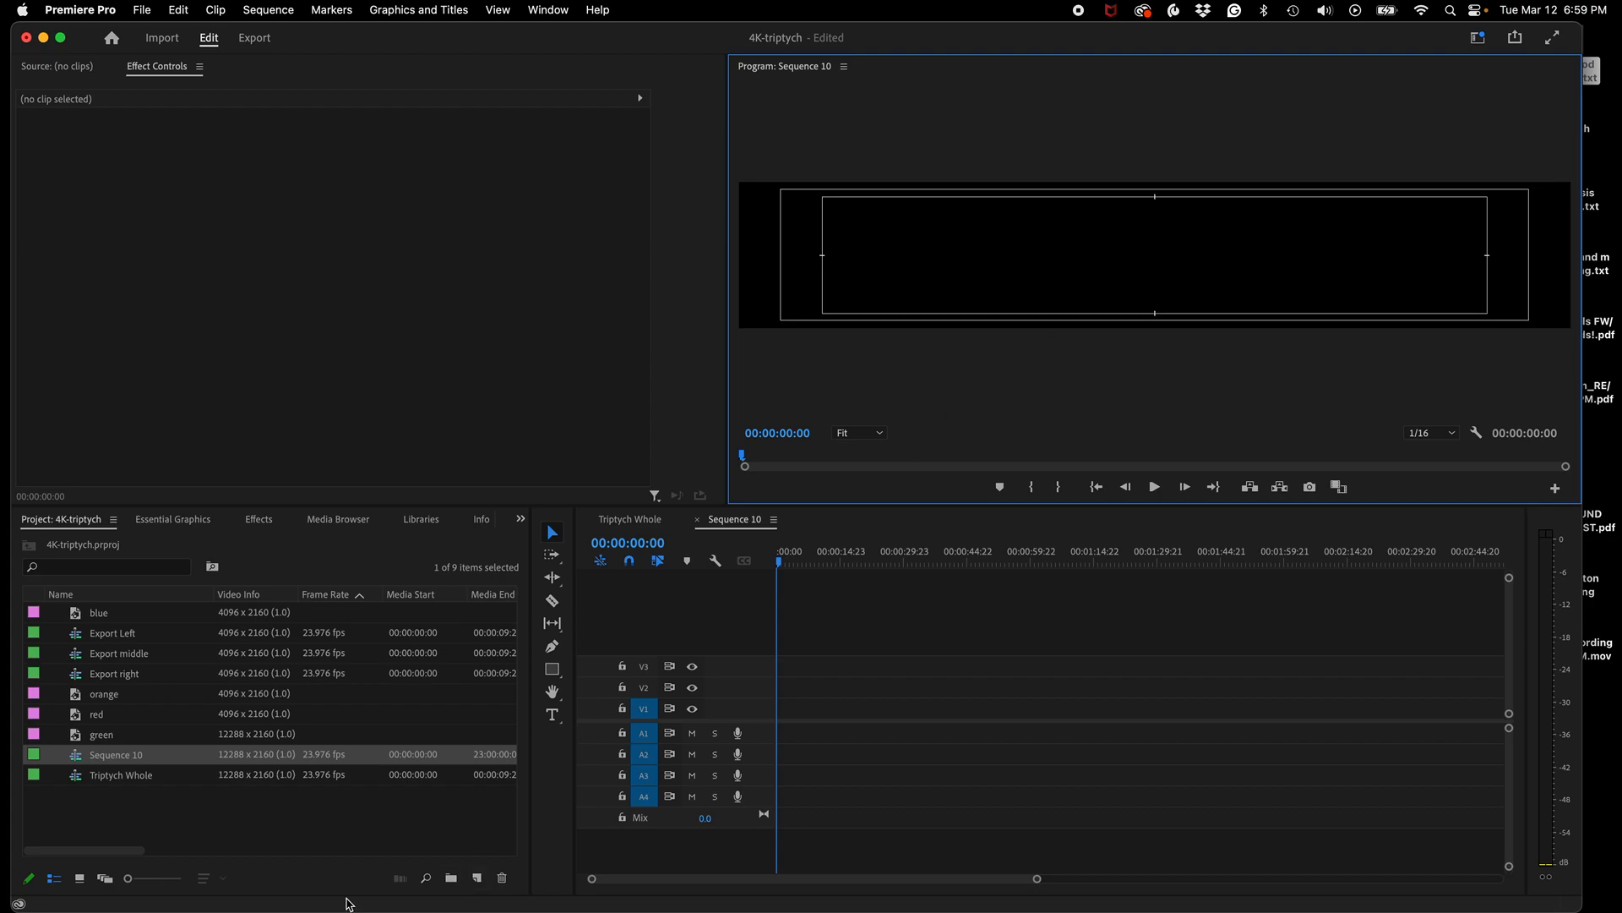
pyautogui.click(117, 755)
pyautogui.write('whole')
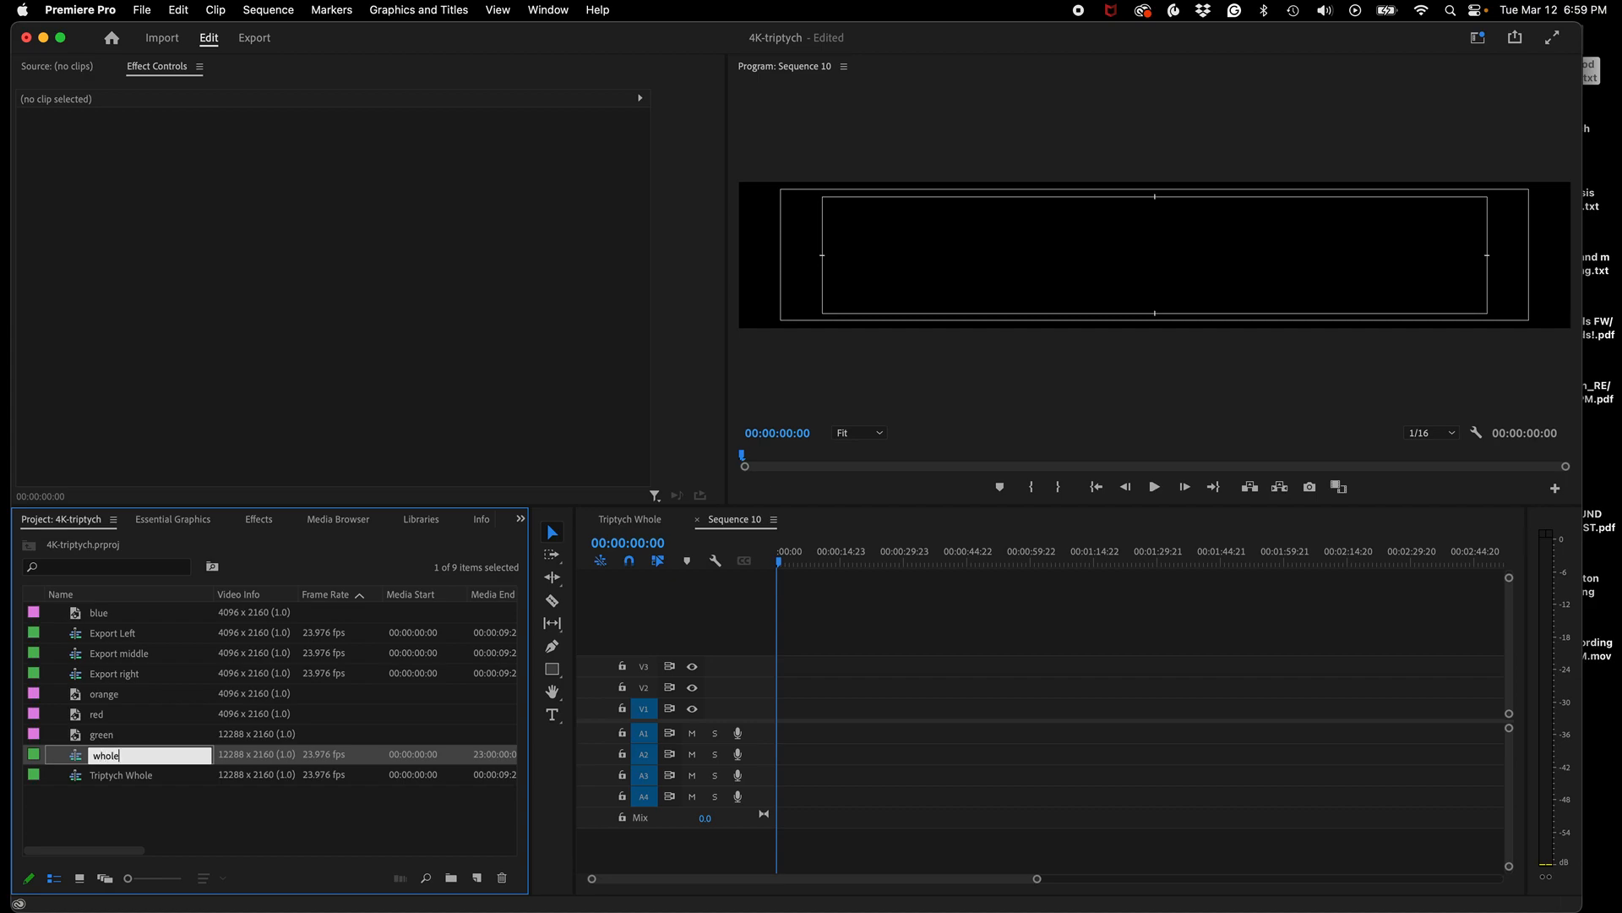
pyautogui.press('Tab')
pyautogui.click(85, 811)
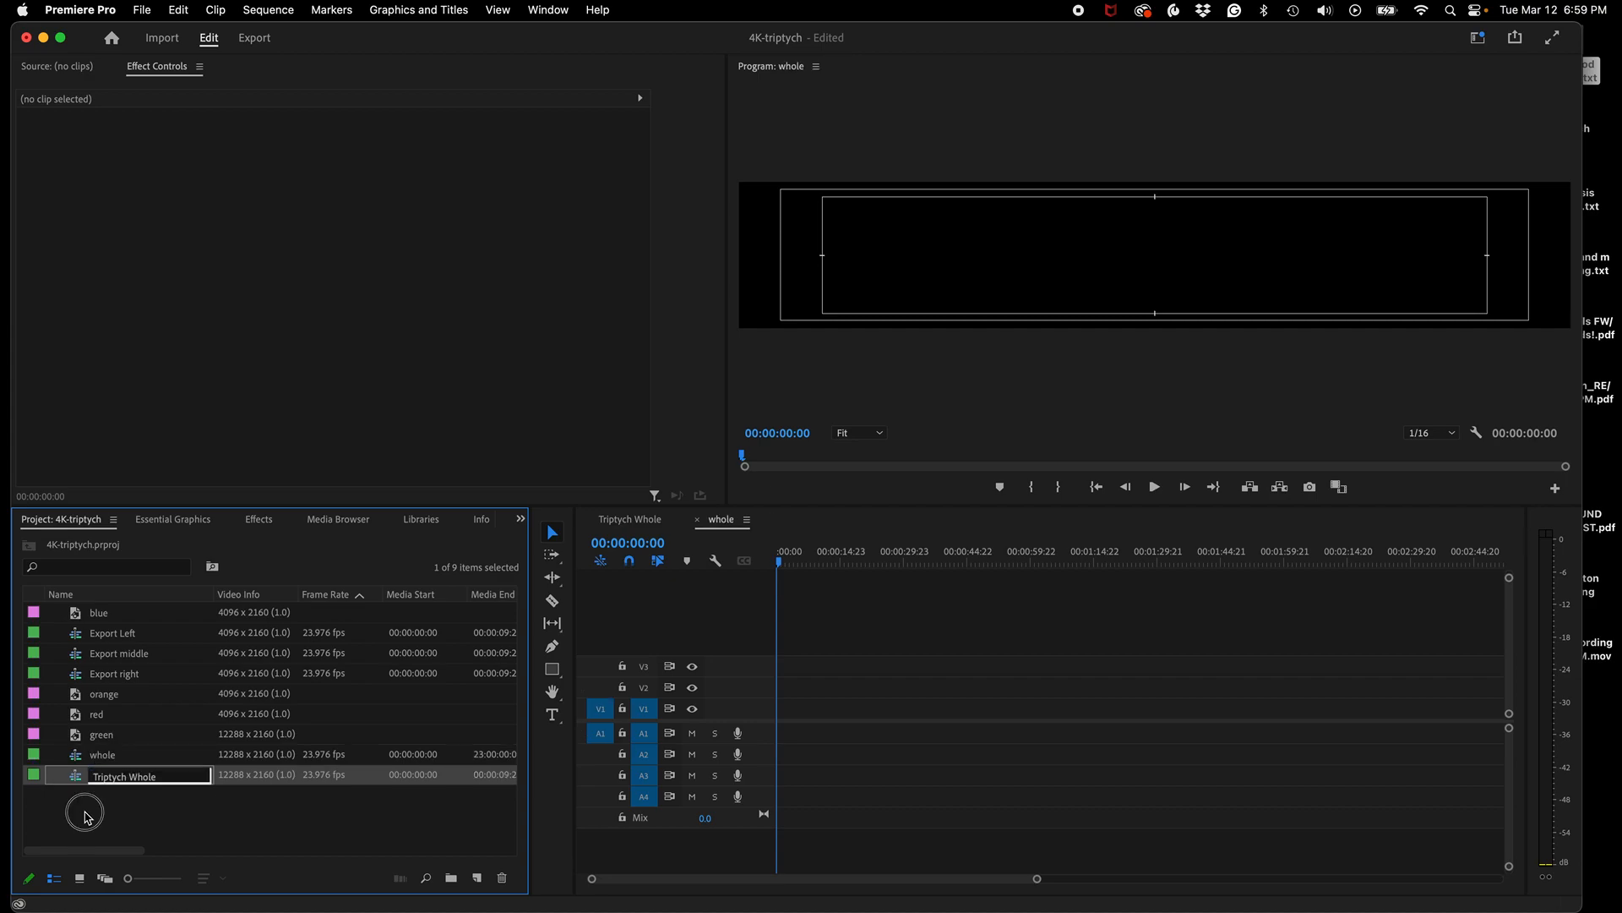
# - Open the Triptych Whole sequence and scrub back to the section with the blue, red and orange clips
pyautogui.doubleClick(74, 775)
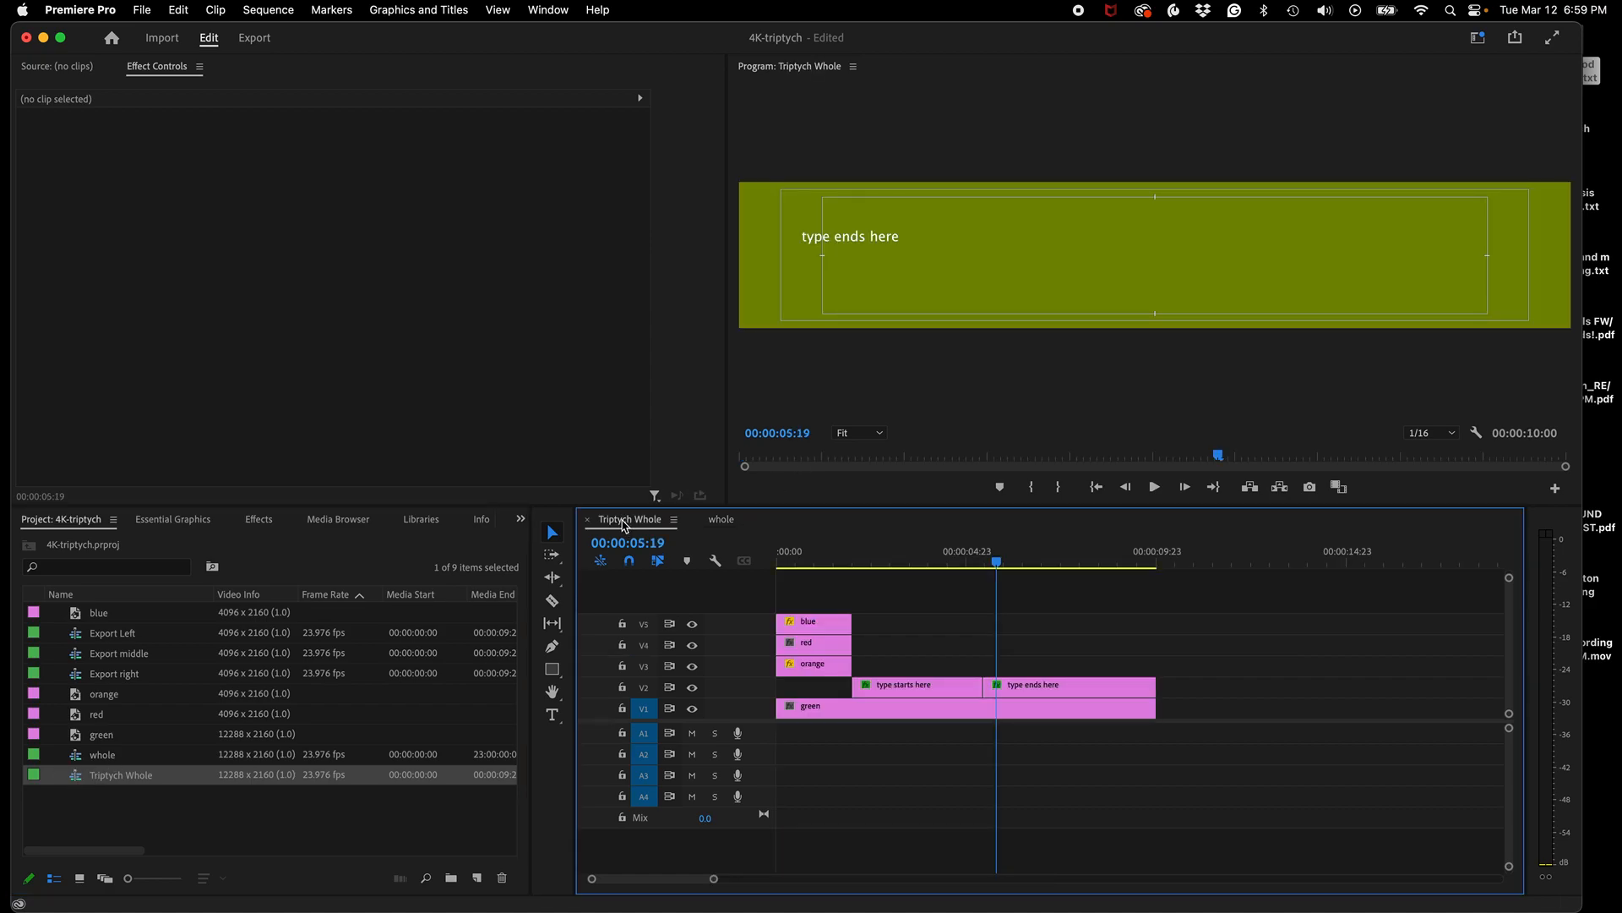
pyautogui.click(997, 562)
pyautogui.moveTo(997, 563); pyautogui.dragTo(994, 562)
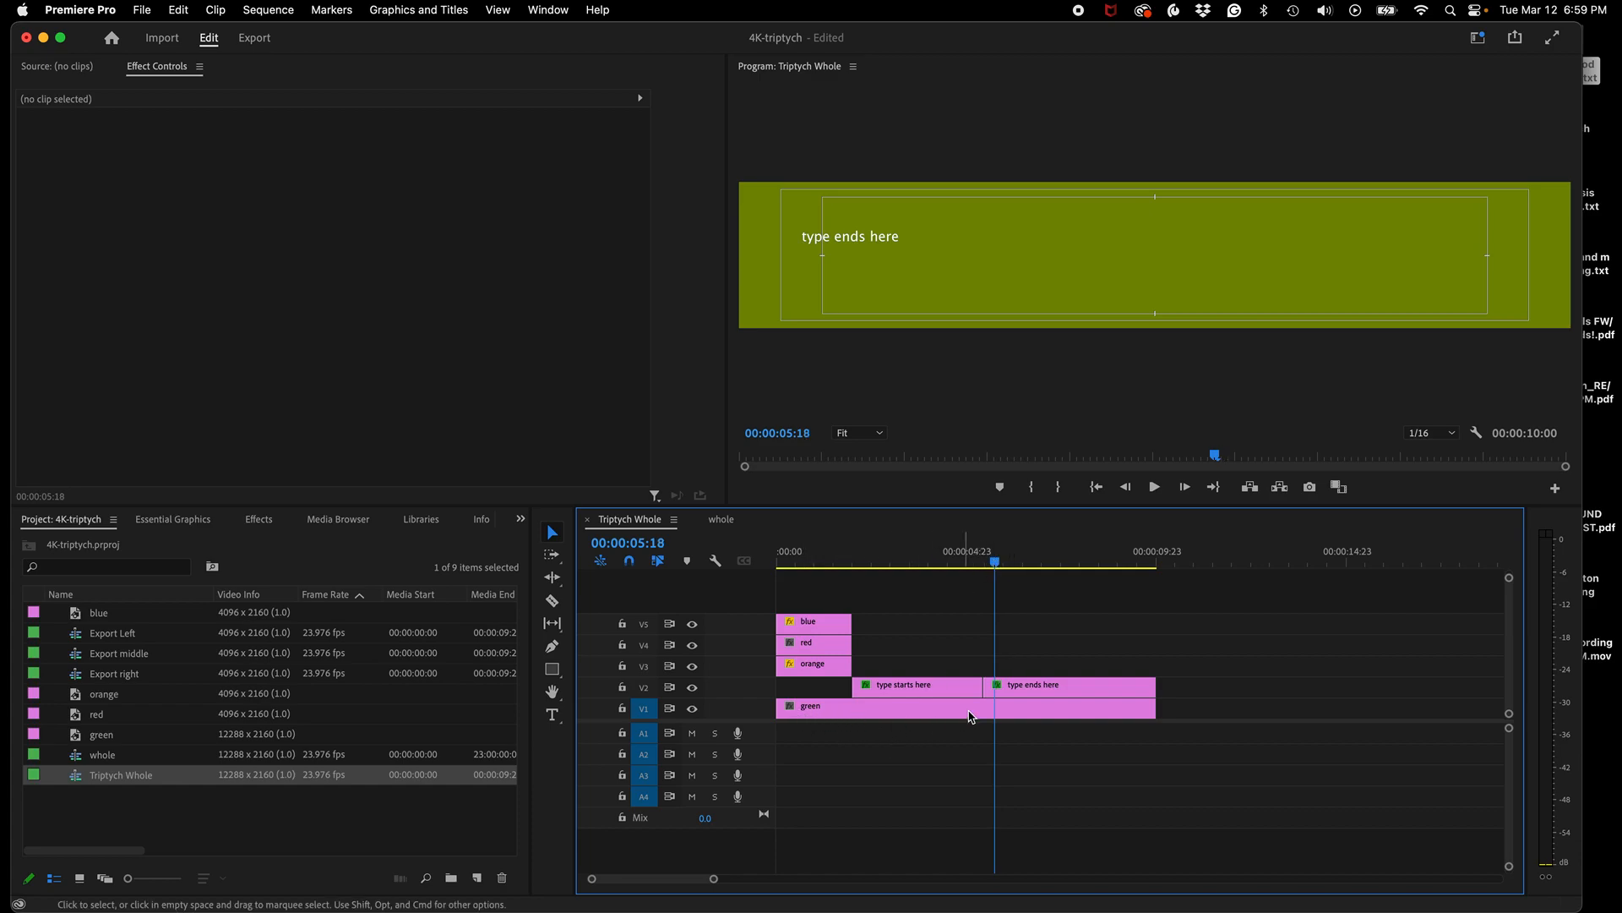
pyautogui.moveTo(995, 562); pyautogui.dragTo(810, 644)
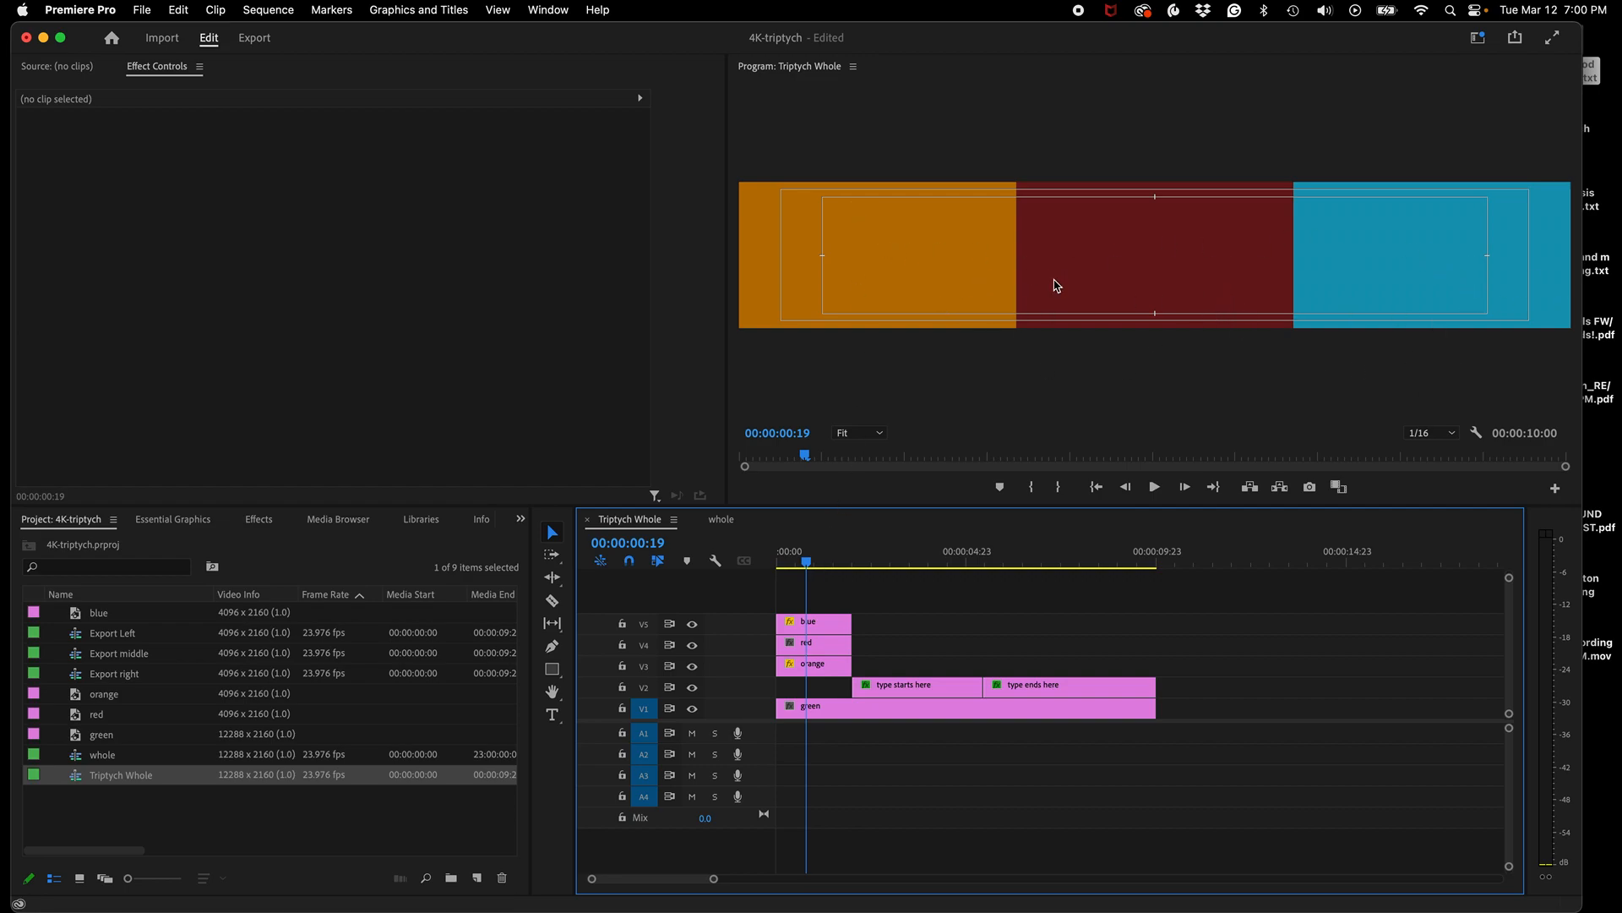
# - Examine the motion position of the blue, red and orange clips, and preview the type ends here section
pyautogui.click(824, 630)
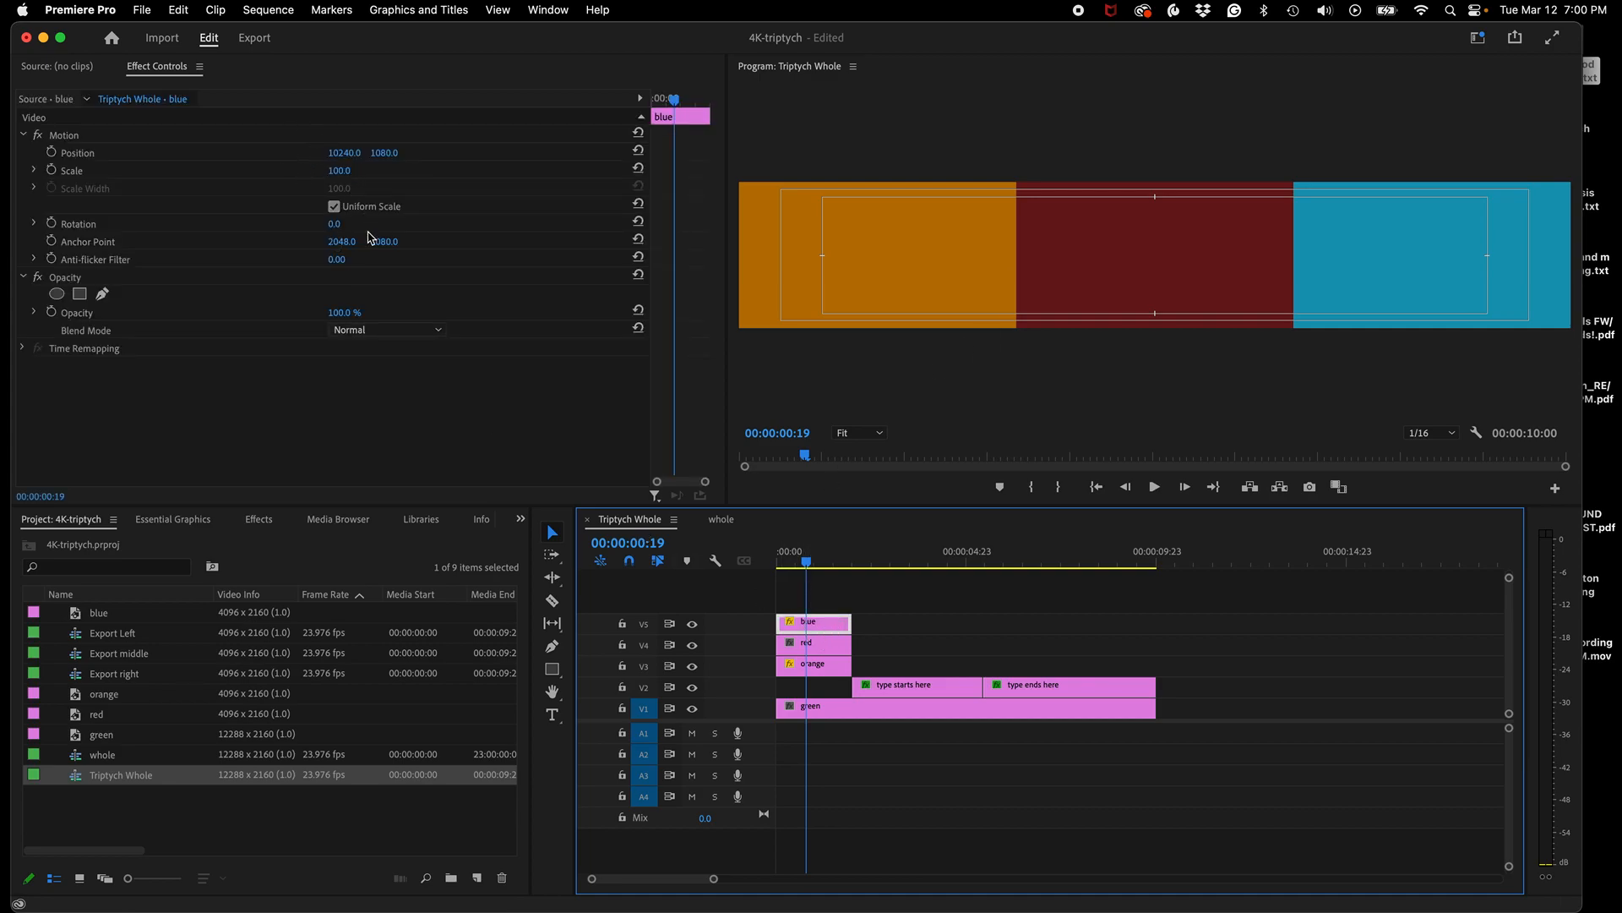
pyautogui.click(821, 649)
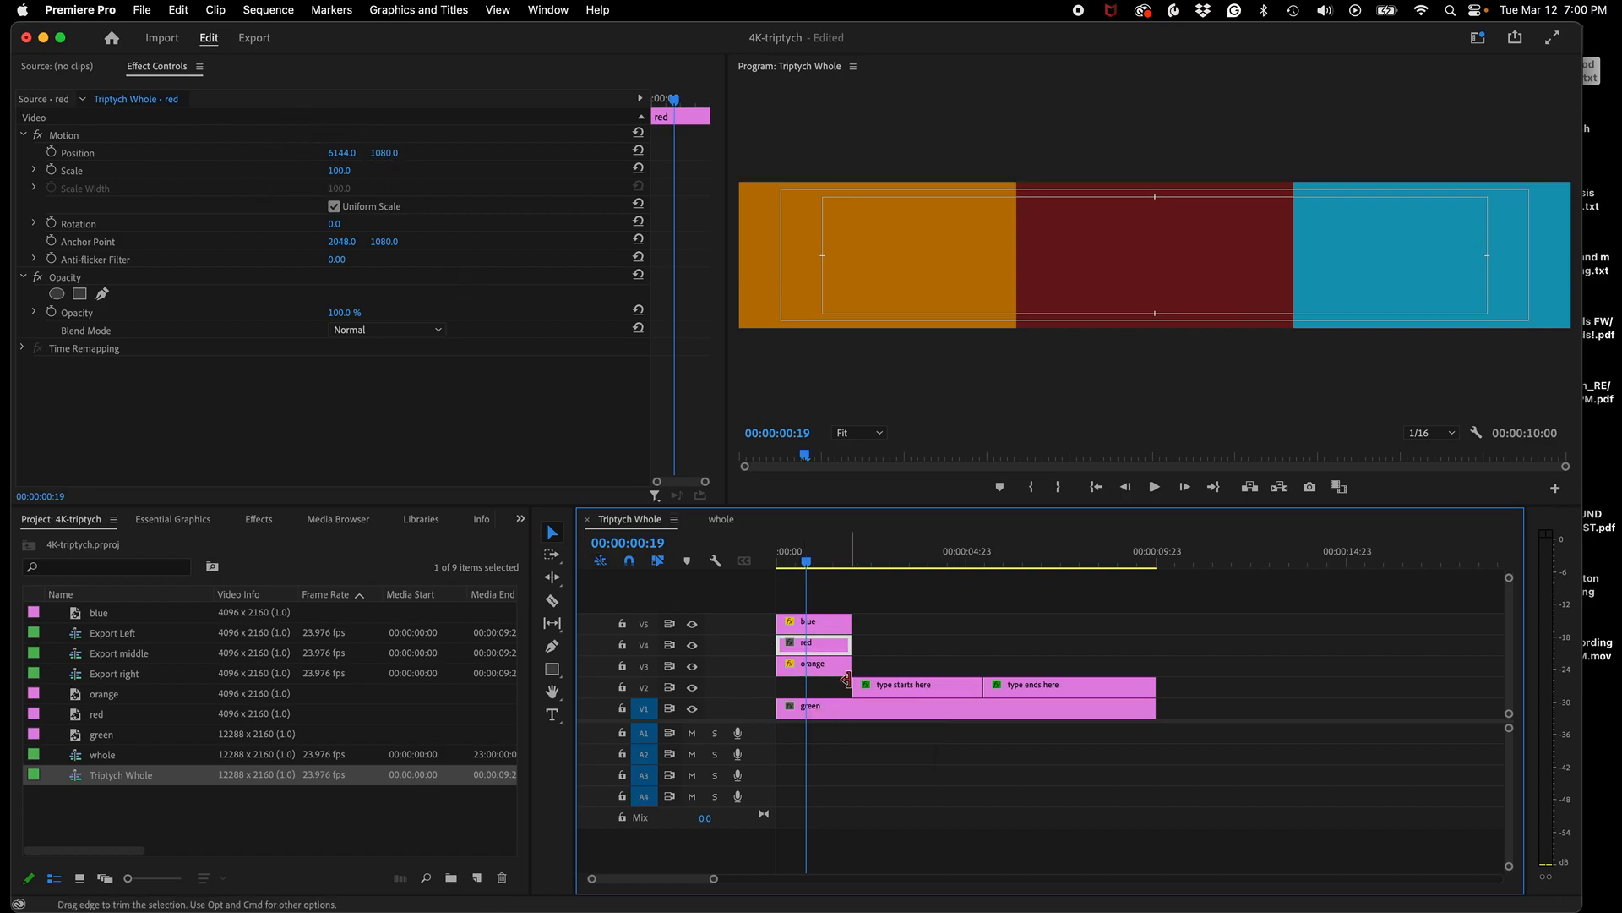
pyautogui.click(823, 666)
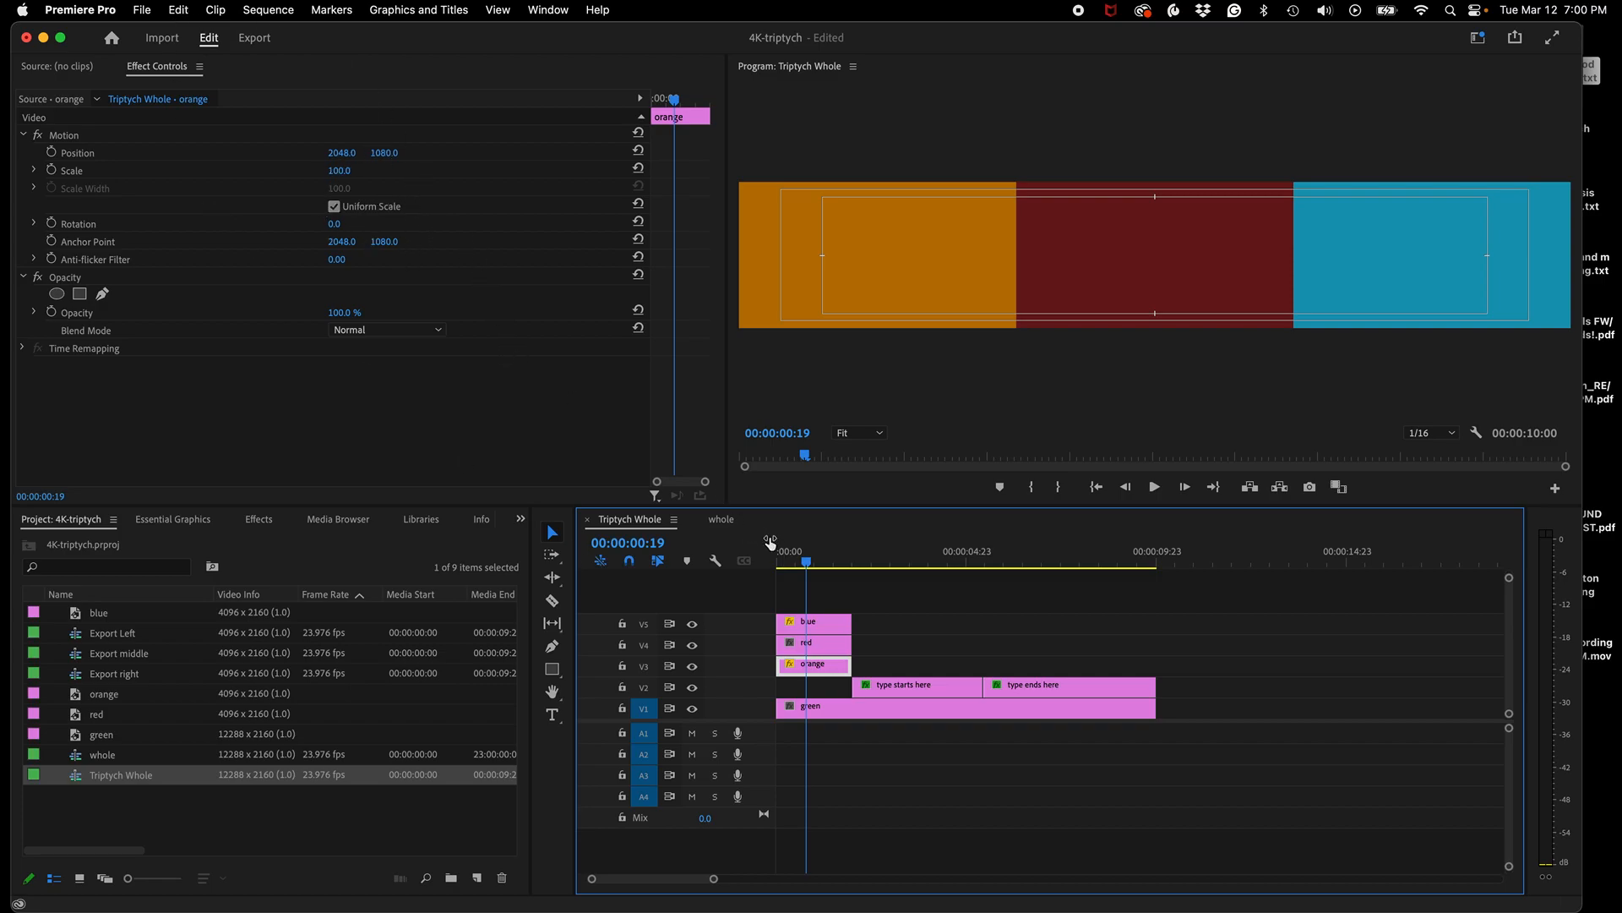
pyautogui.moveTo(804, 564); pyautogui.dragTo(1041, 628)
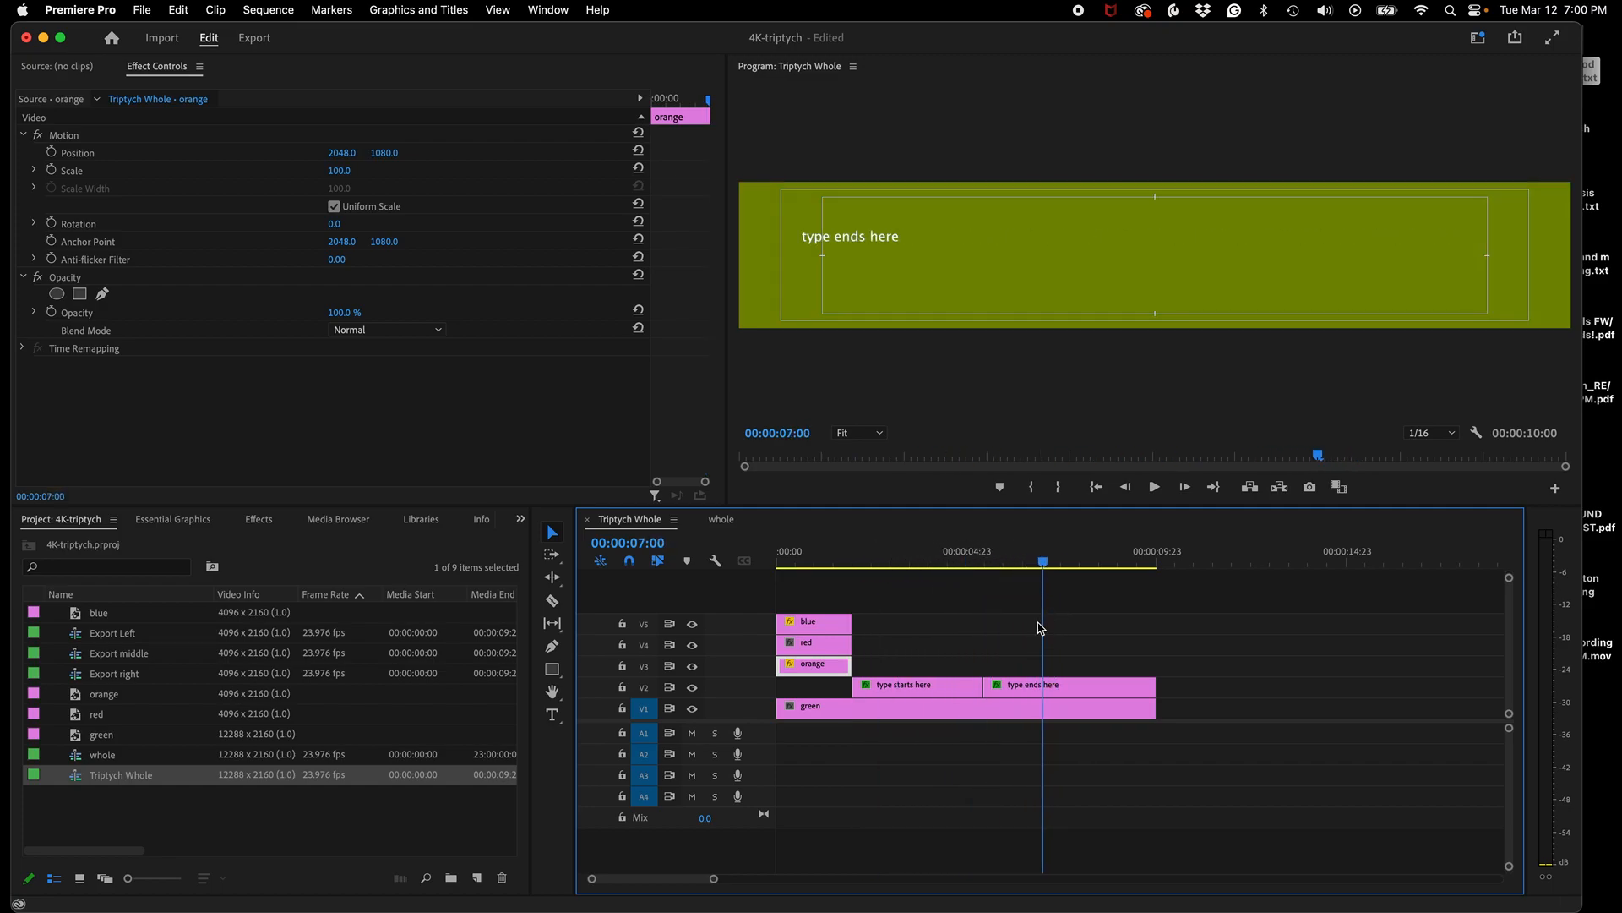
# - Create a new sequence named EXP-SEQ from the ProRes RAW 4K 23.976 preset, keeping its default frame size
pyautogui.click(236, 817)
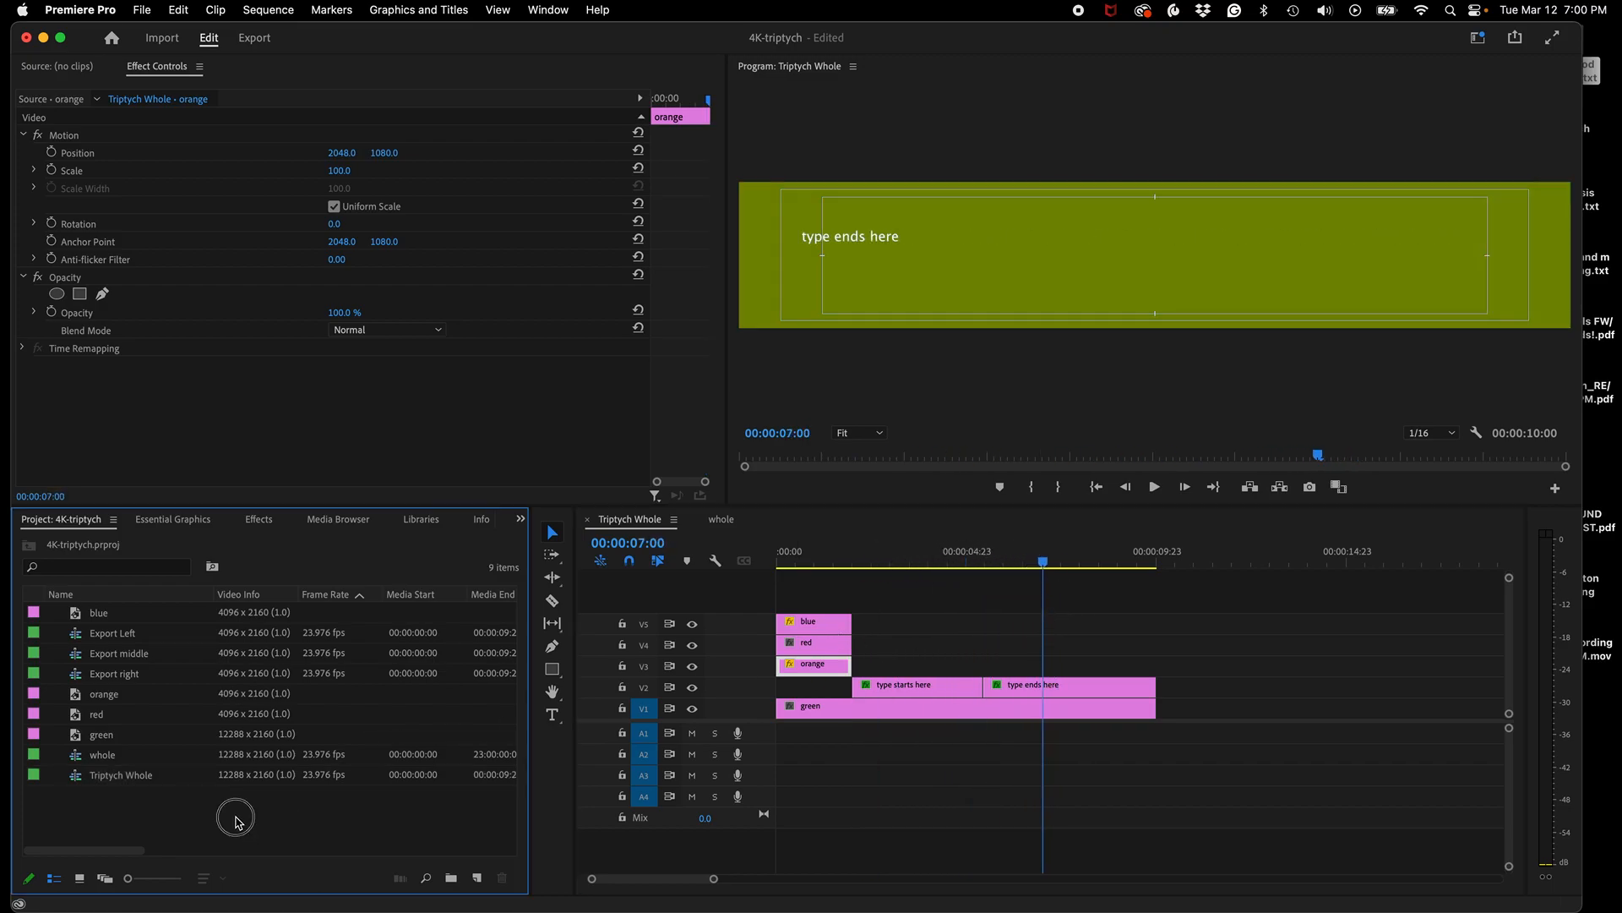
pyautogui.click(142, 9)
pyautogui.moveTo(312, 34)
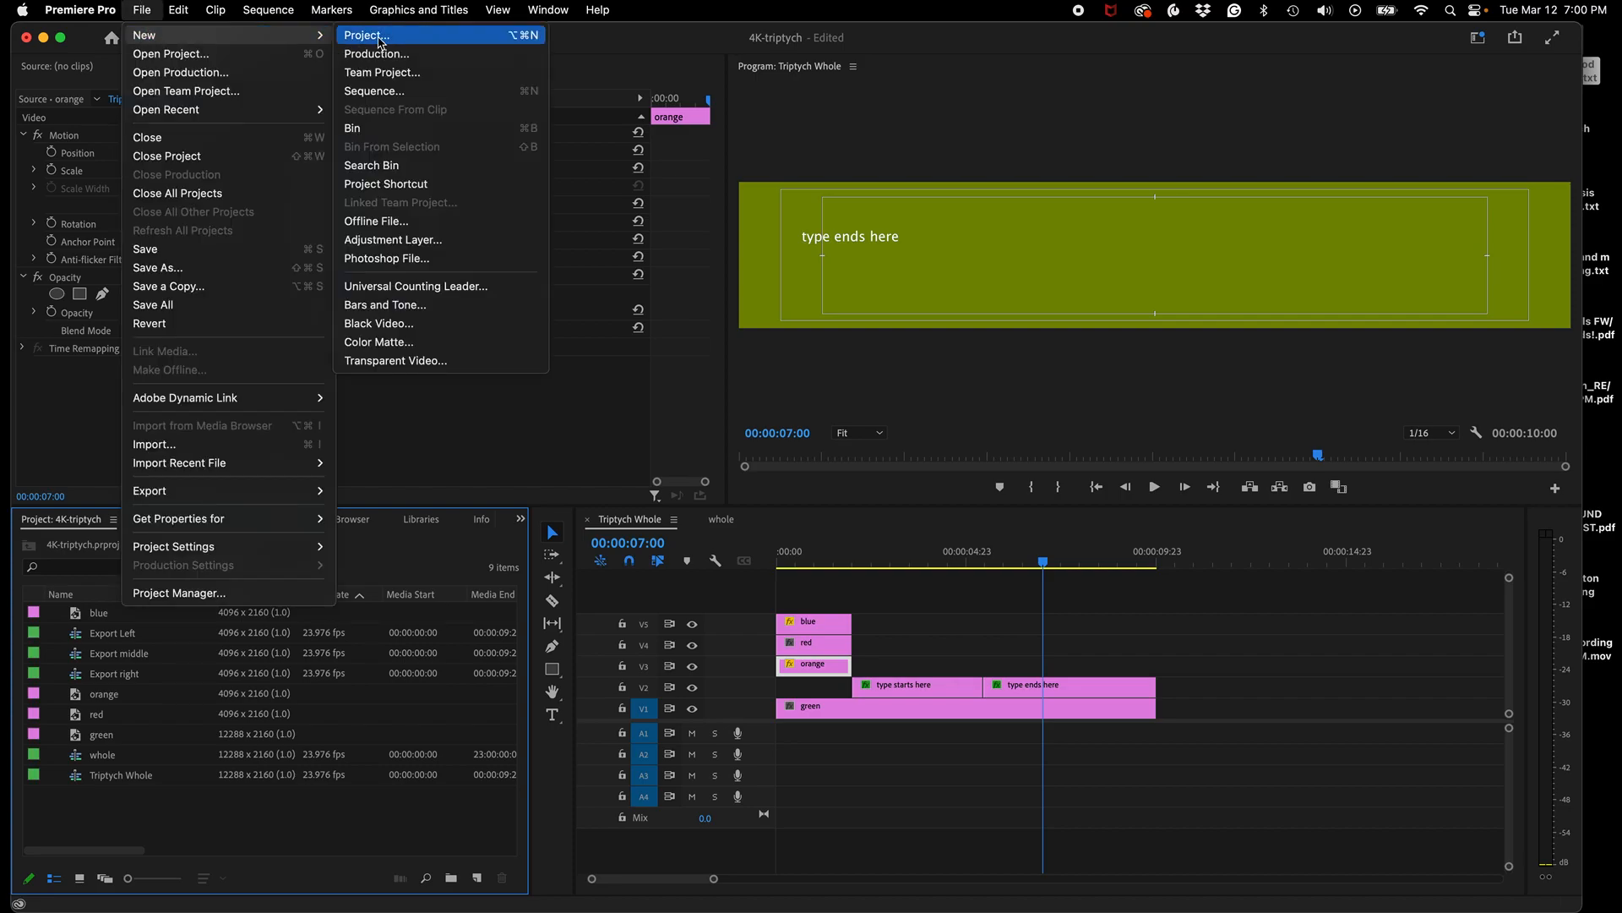
pyautogui.click(382, 91)
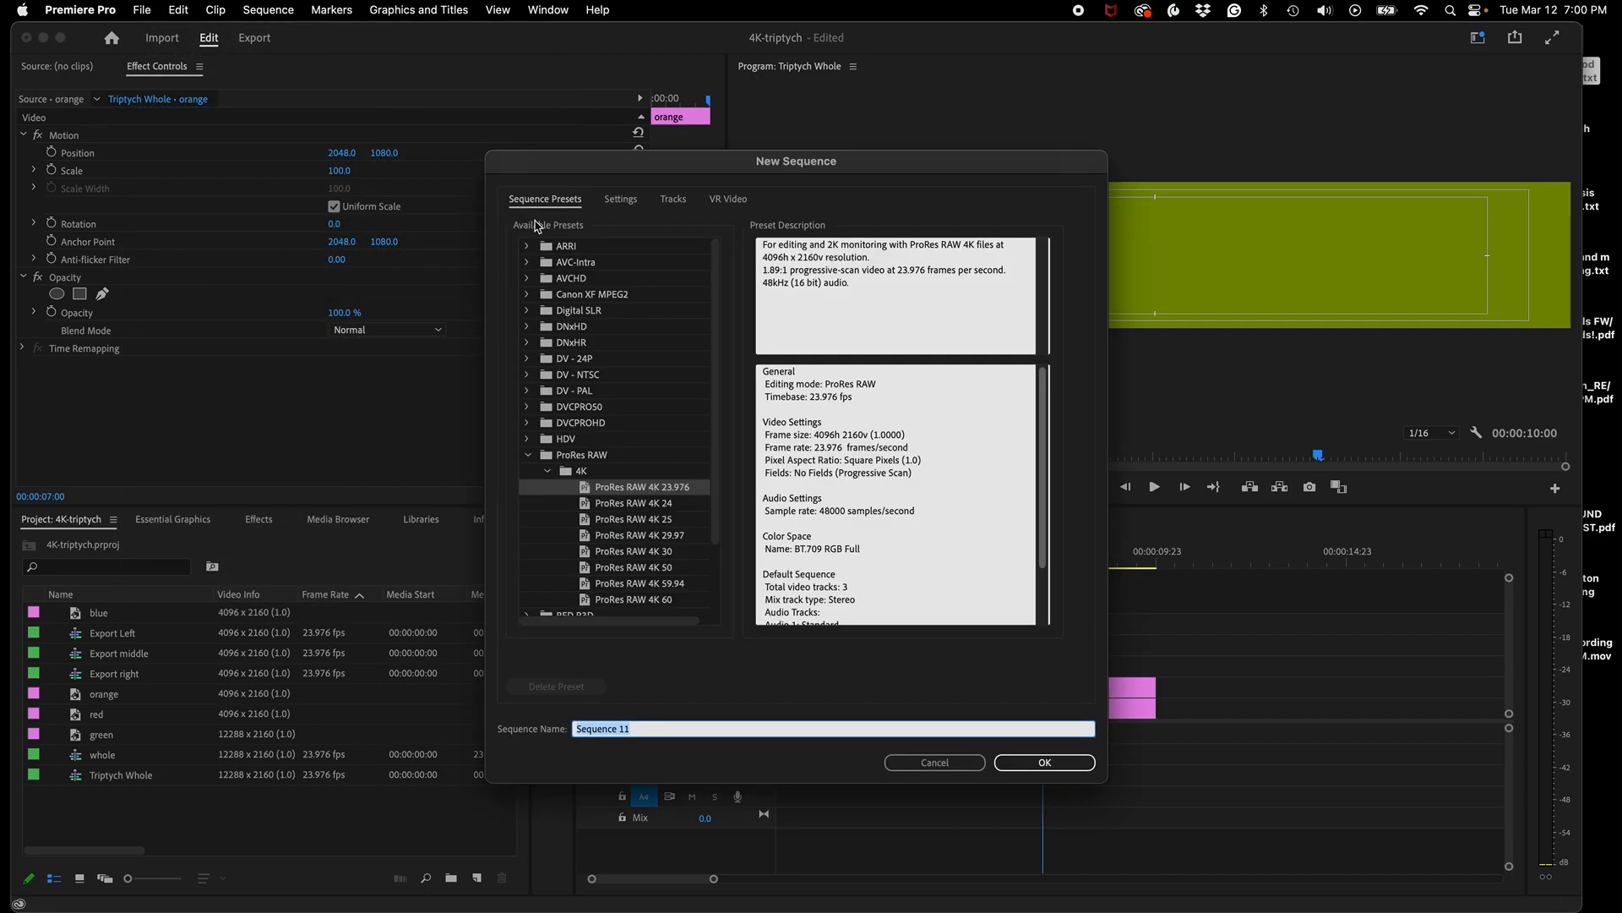
pyautogui.click(621, 200)
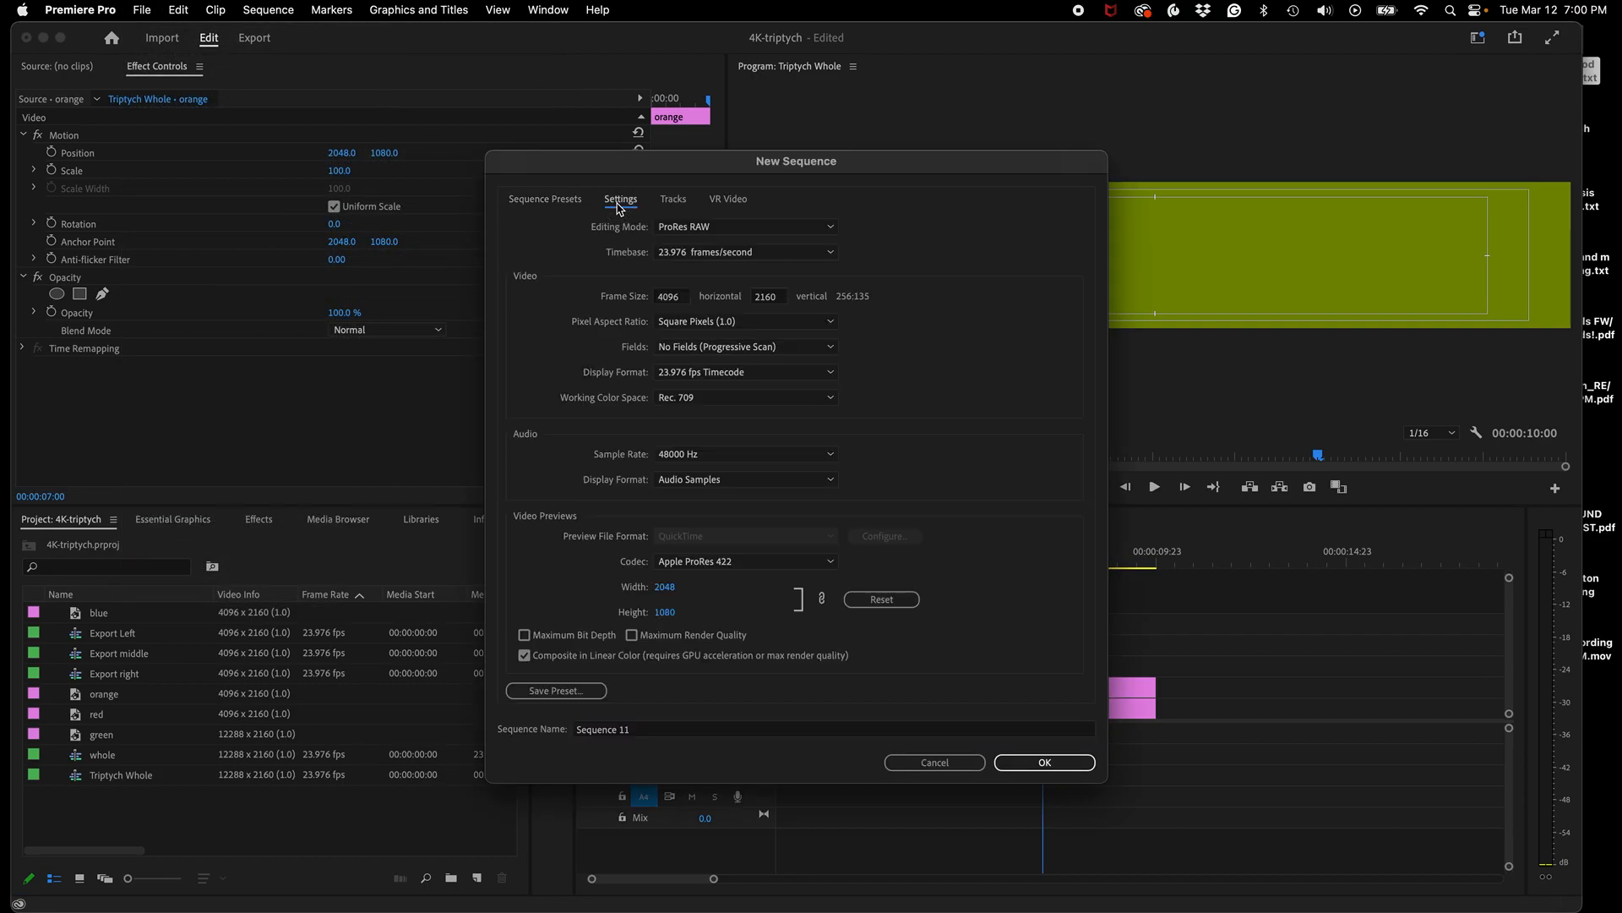
pyautogui.click(542, 205)
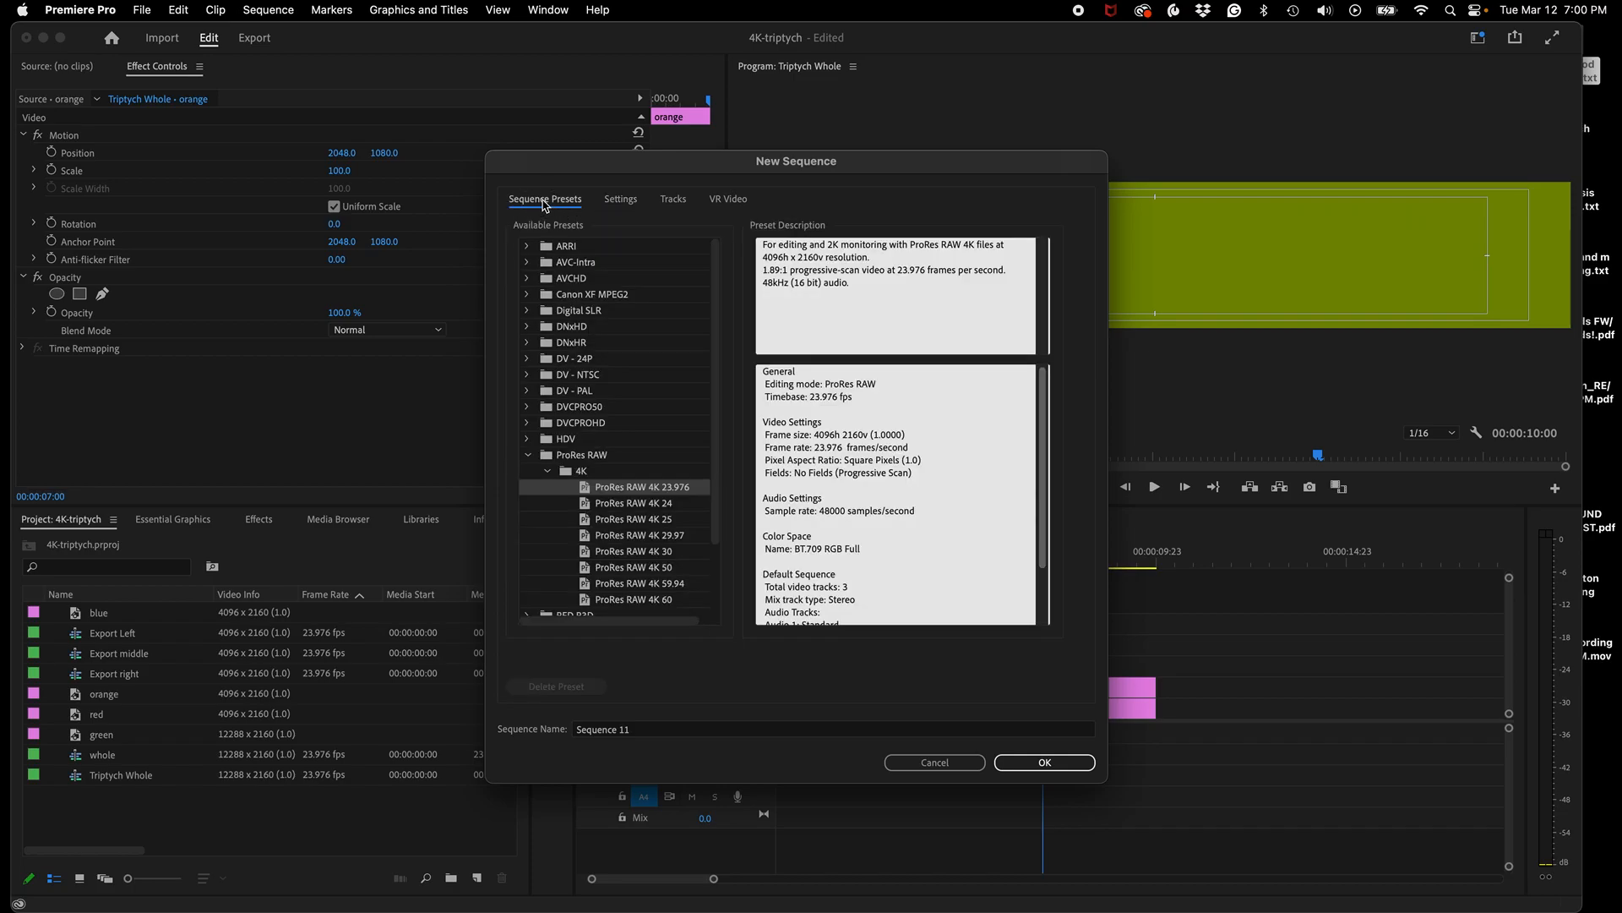
pyautogui.click(639, 728)
pyautogui.moveTo(638, 729); pyautogui.dragTo(564, 729)
pyautogui.write('EXP-SEQ')
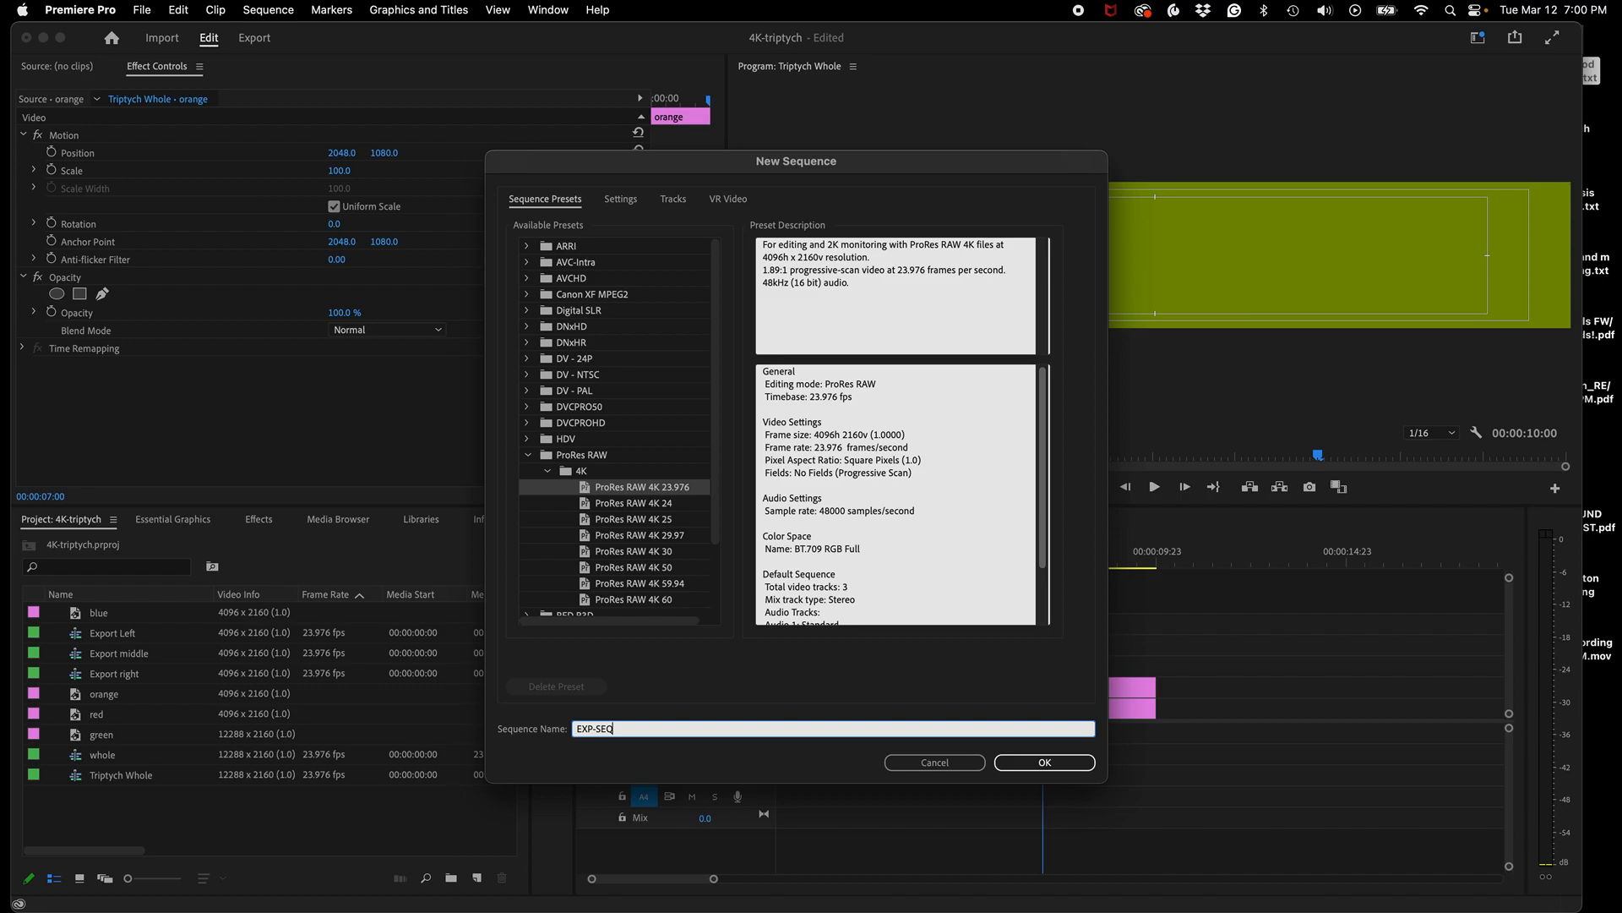
pyautogui.click(626, 198)
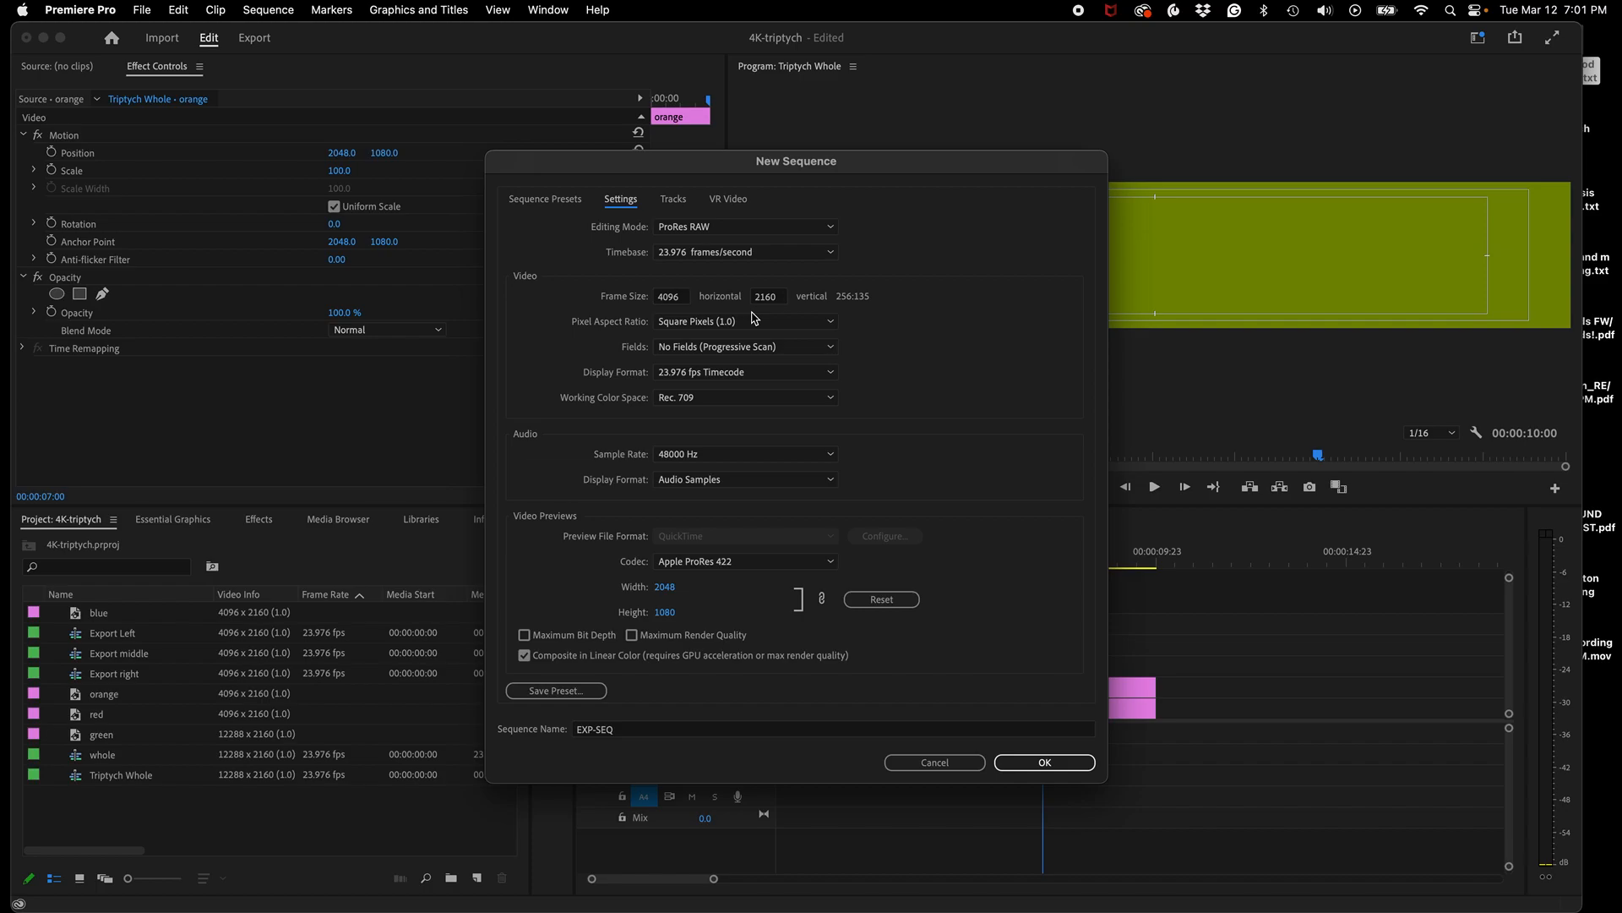
pyautogui.click(1045, 764)
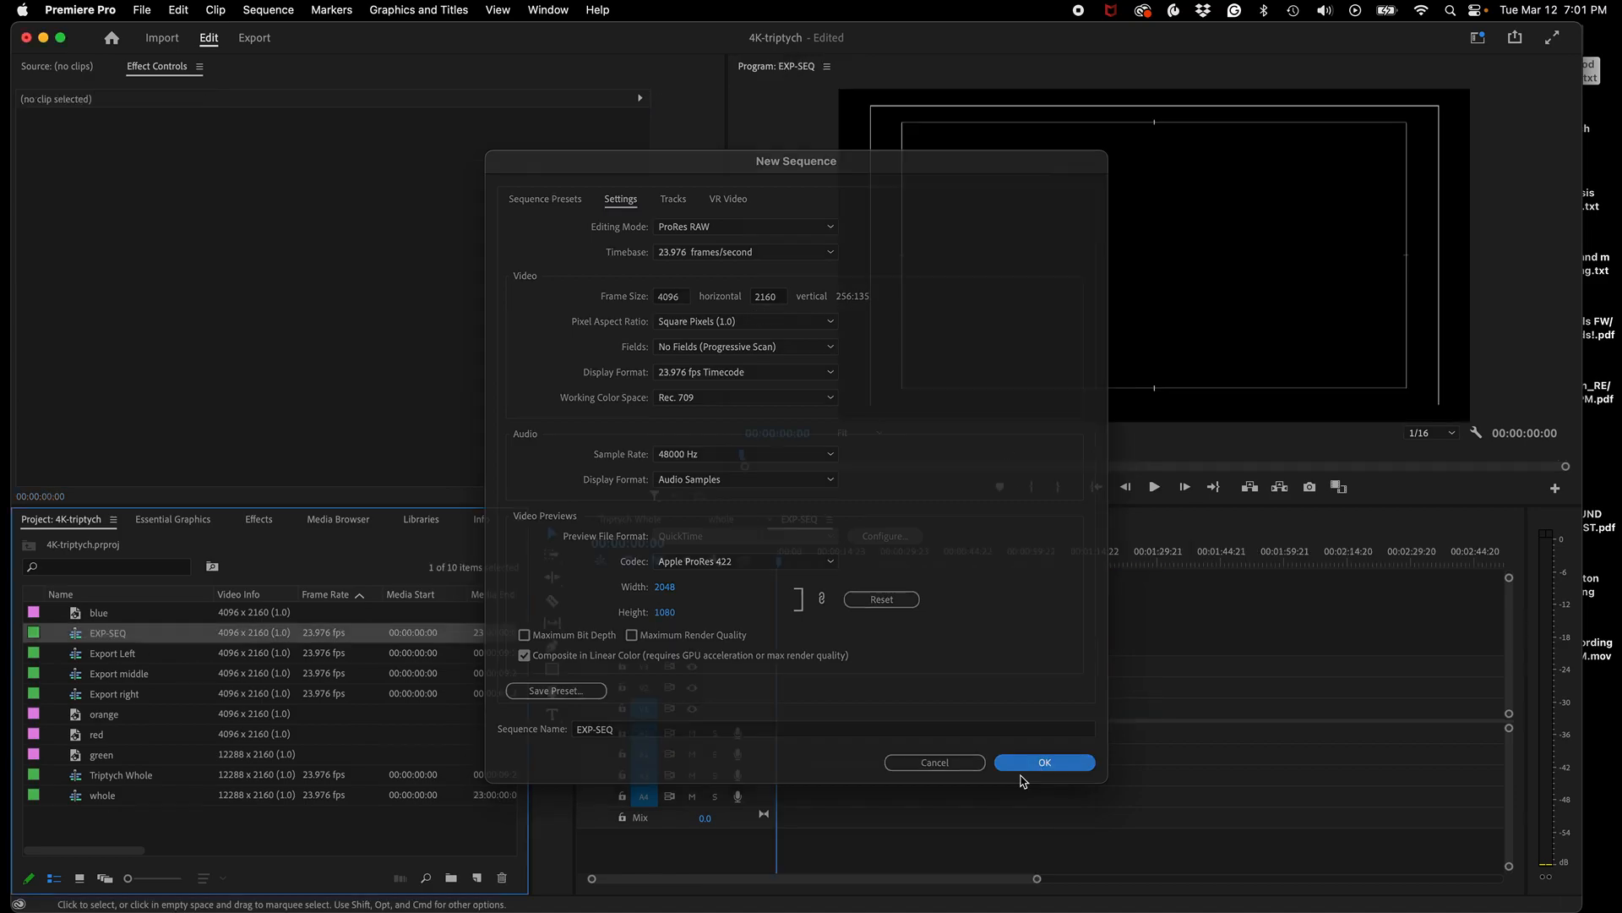
# - Open EXP-SEQ in the timeline and close the whole sequence there
pyautogui.doubleClick(76, 633)
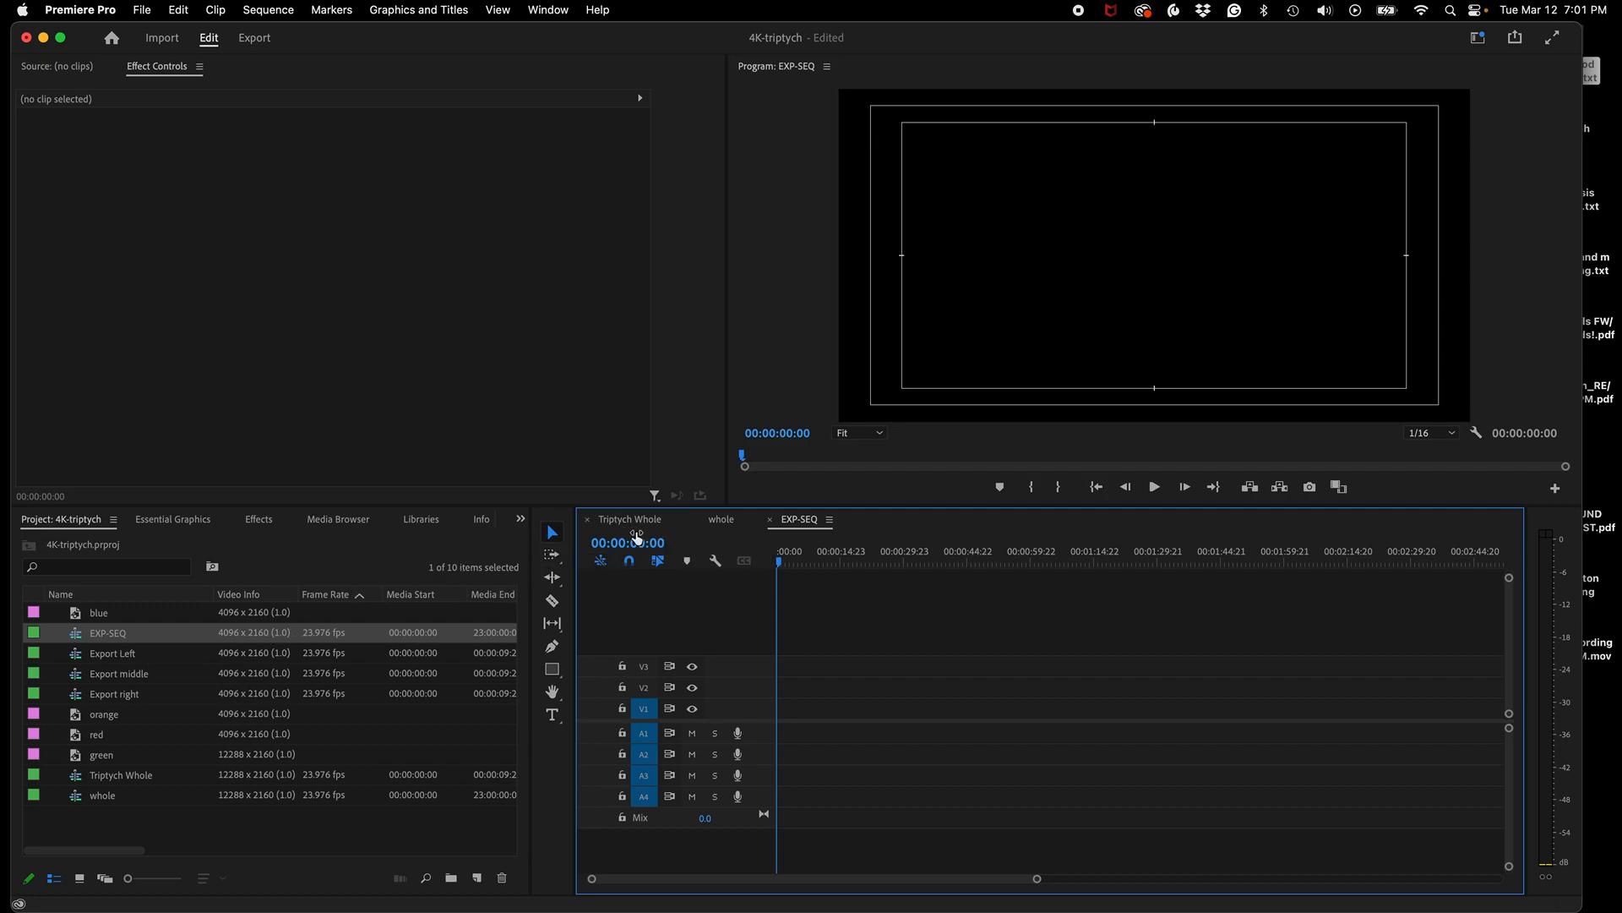
pyautogui.click(698, 521)
pyautogui.click(75, 778)
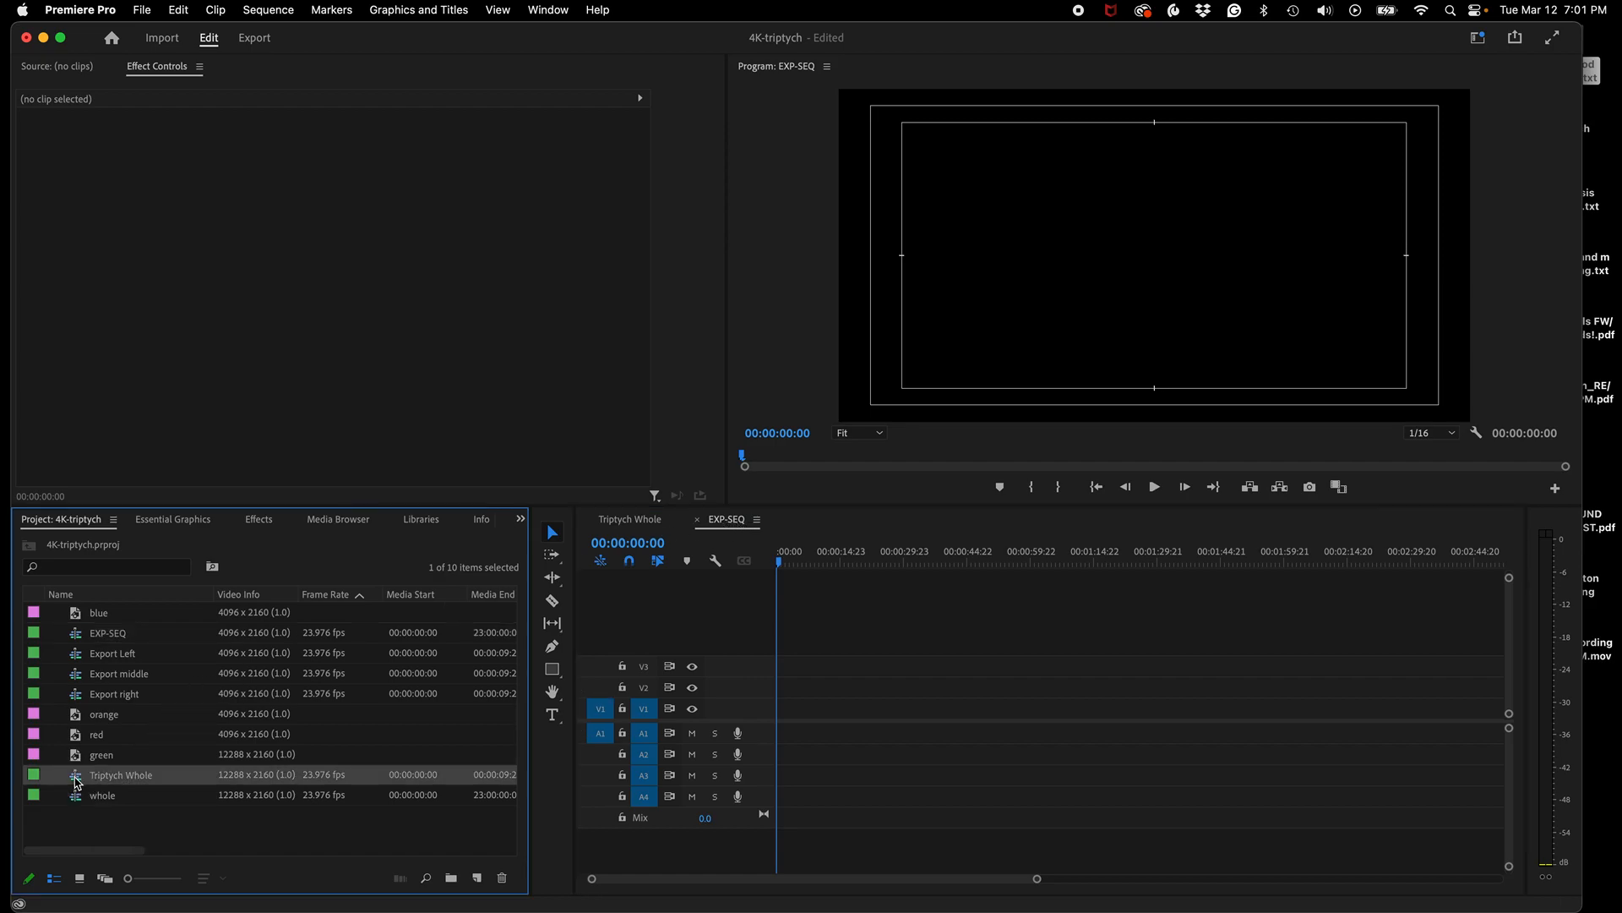
# - Nest the Triptych Whole sequence at the start of track V1 in EXP-SEQ, keeping the existing sequence settings
pyautogui.click(644, 524)
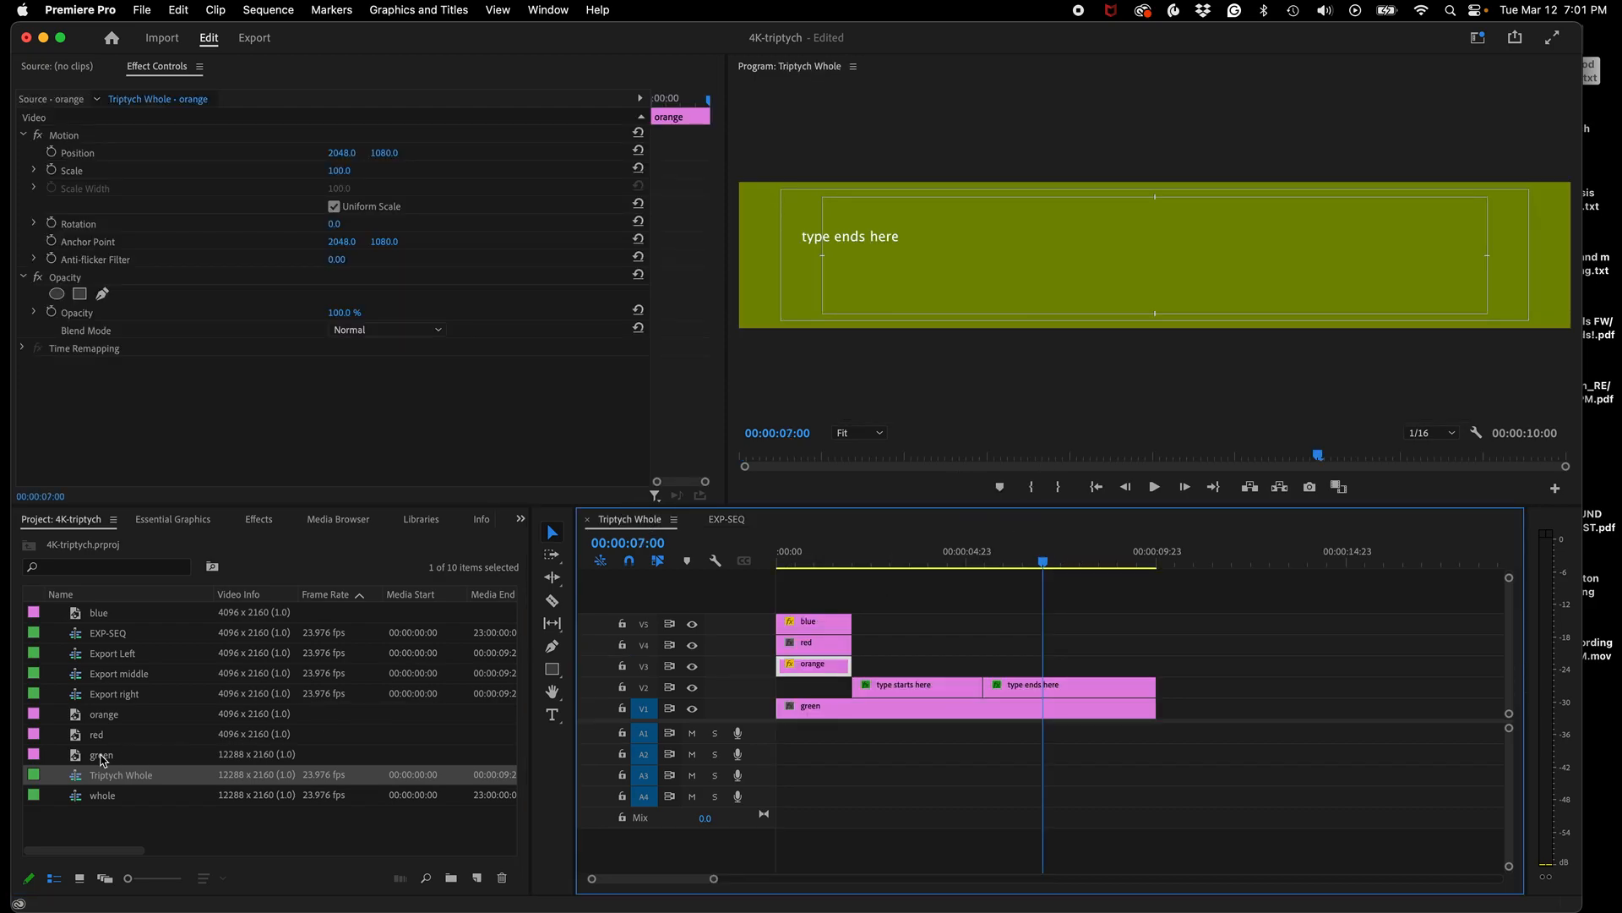
pyautogui.click(729, 519)
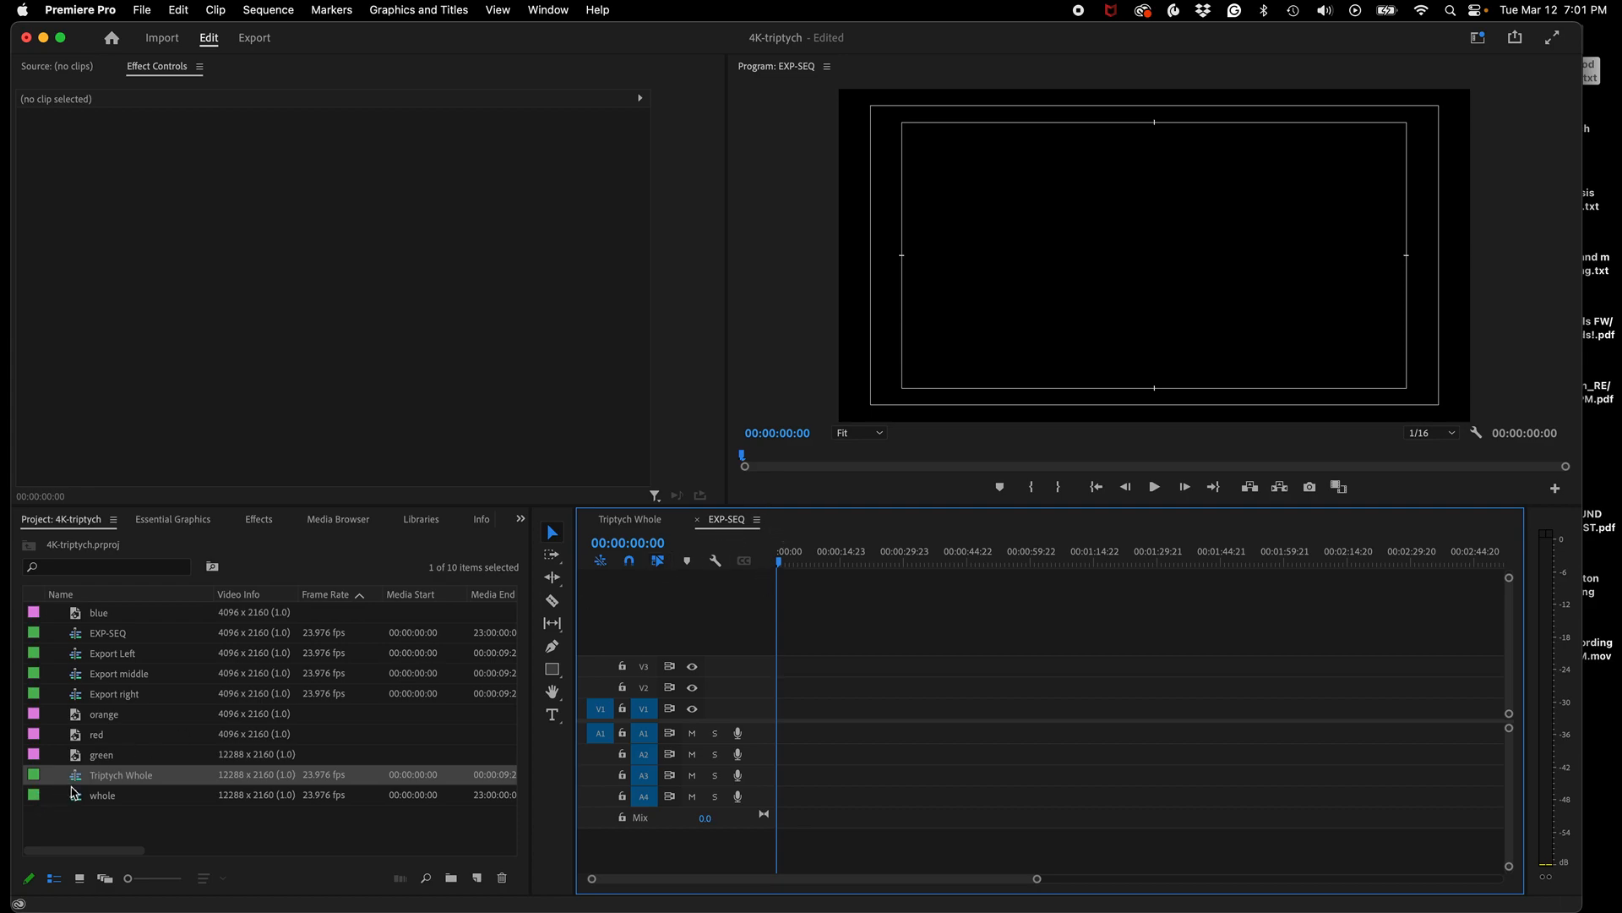
pyautogui.moveTo(74, 779); pyautogui.dragTo(777, 710)
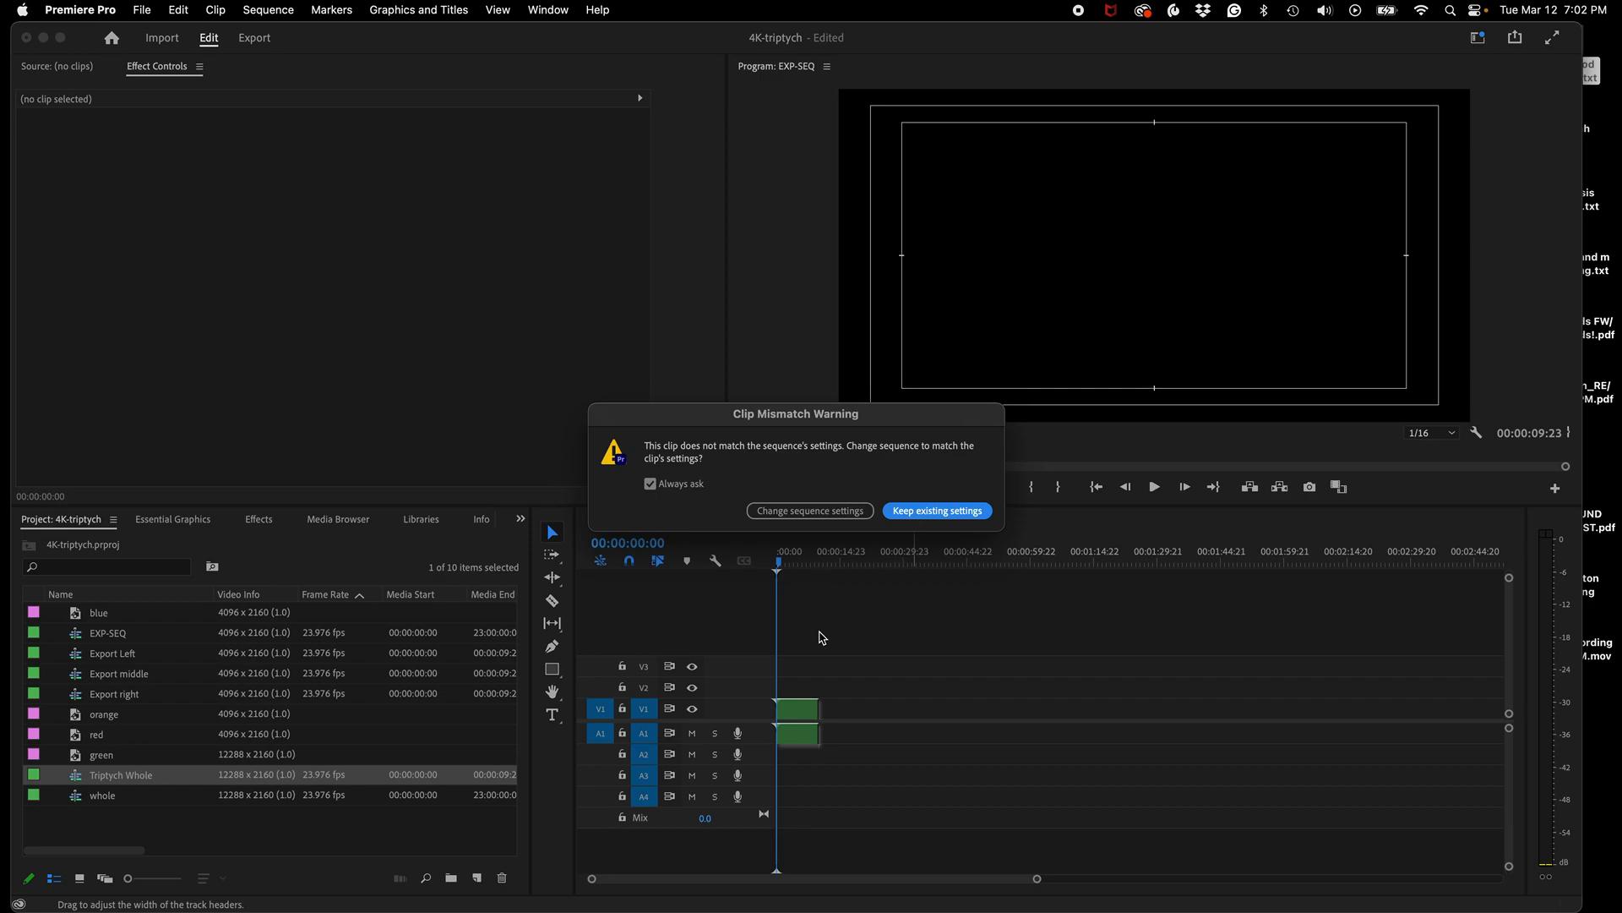
pyautogui.click(934, 510)
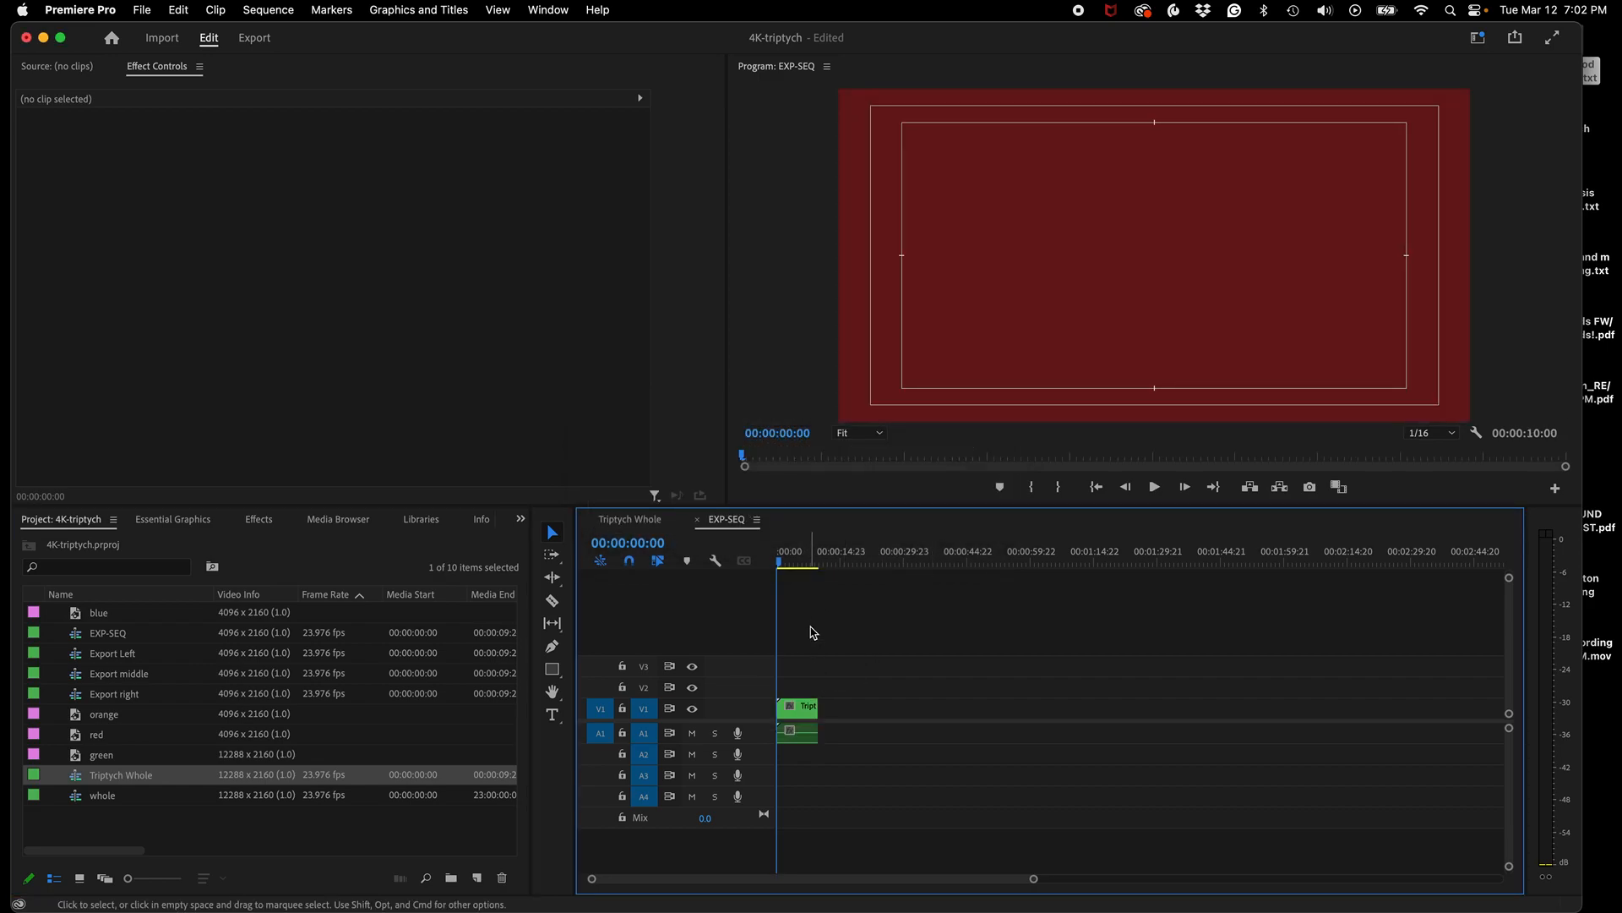
# - Scrub through the nested Triptych Whole clip, return to the start and display the clip's effect controls
pyautogui.click(789, 563)
pyautogui.moveTo(790, 564); pyautogui.dragTo(775, 561)
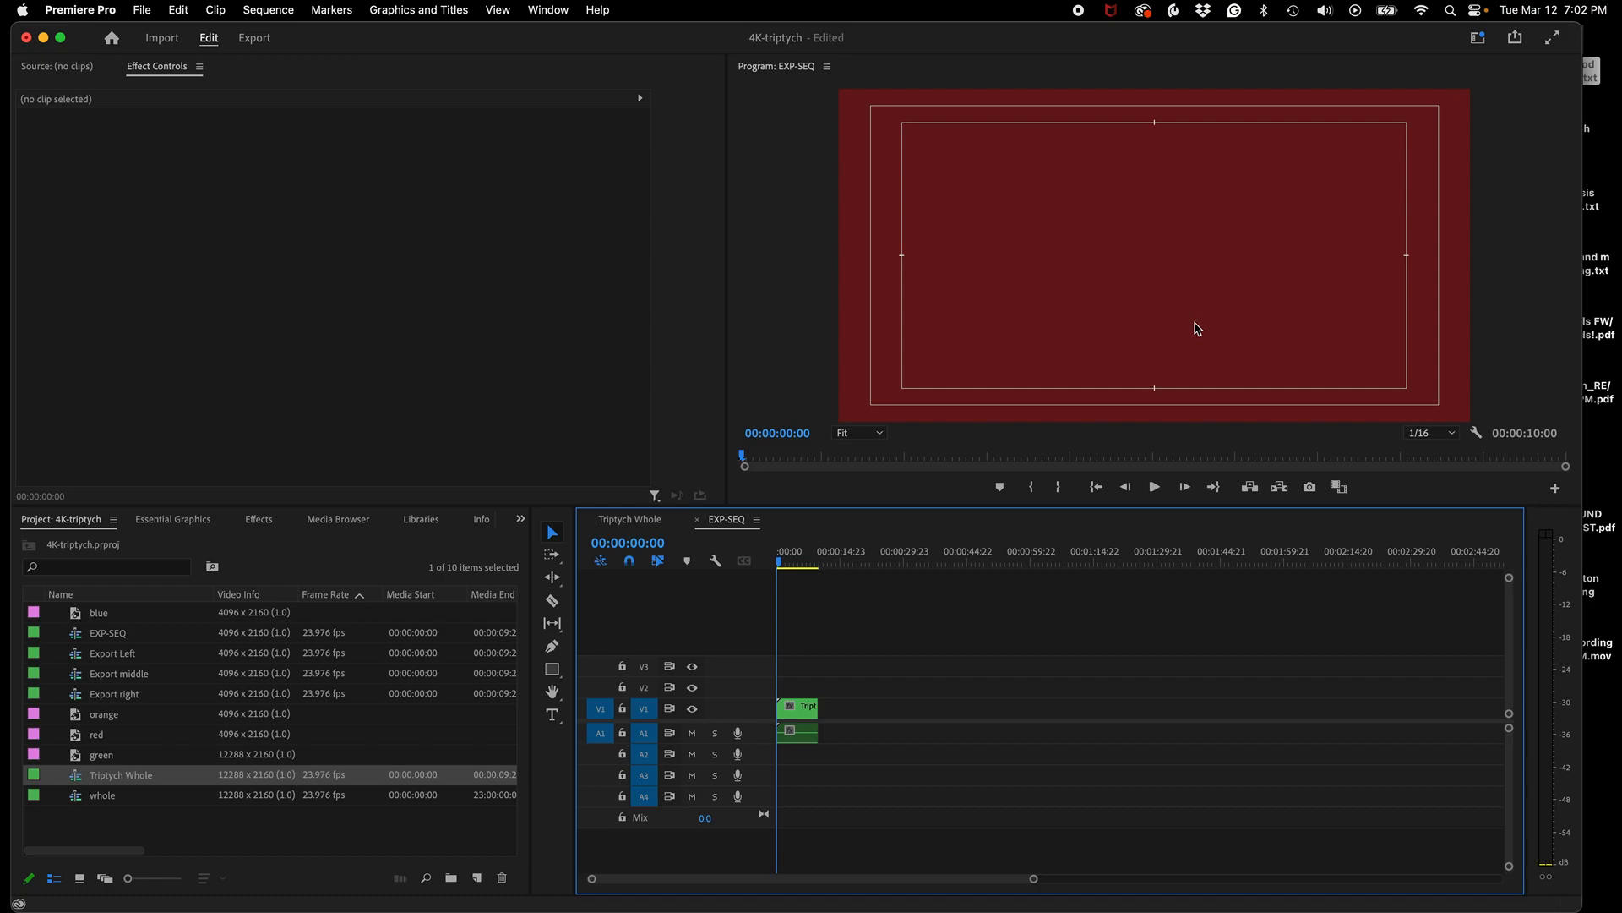
pyautogui.click(794, 714)
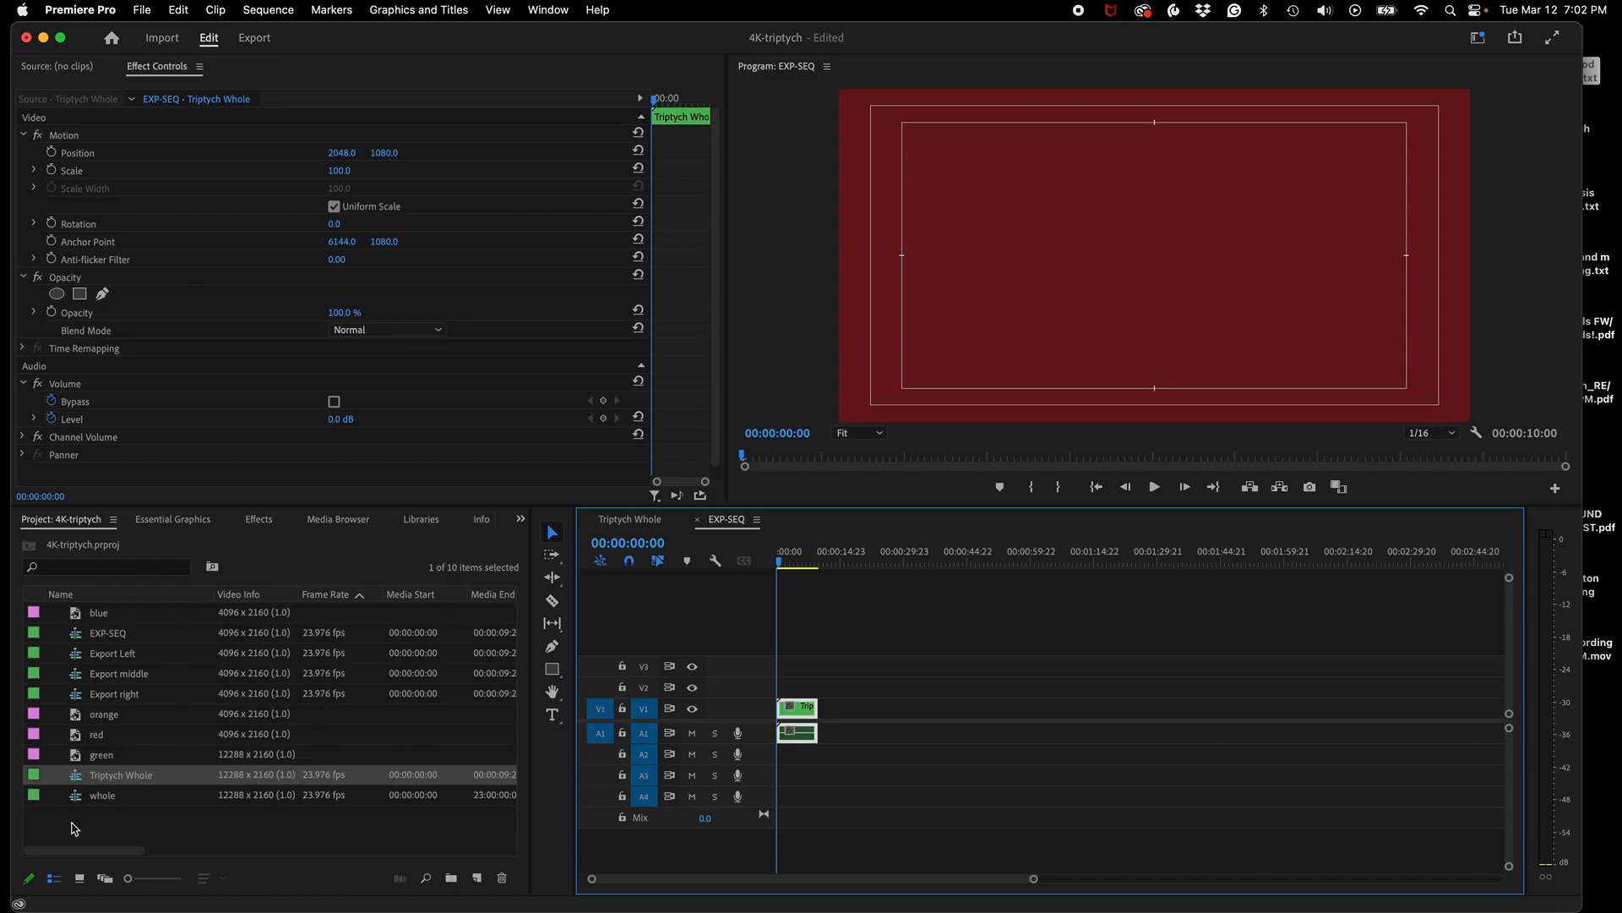
# - Open the Export Left sequence to check its nested clip's horizontal position, and return to EXP-SEQ
pyautogui.click(97, 832)
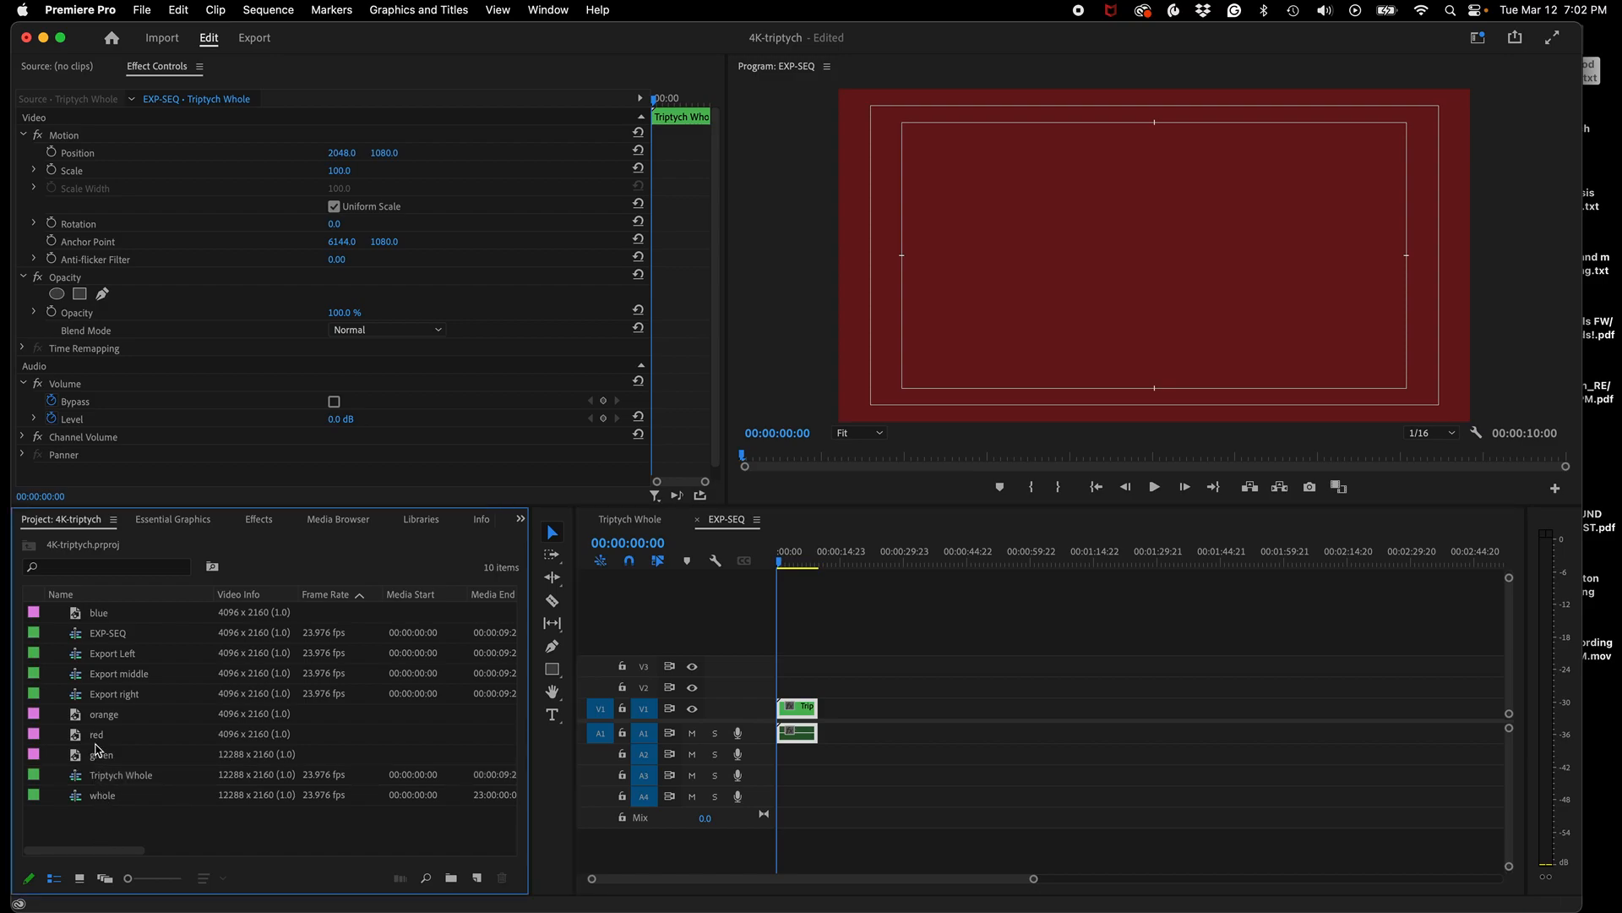
pyautogui.click(77, 657)
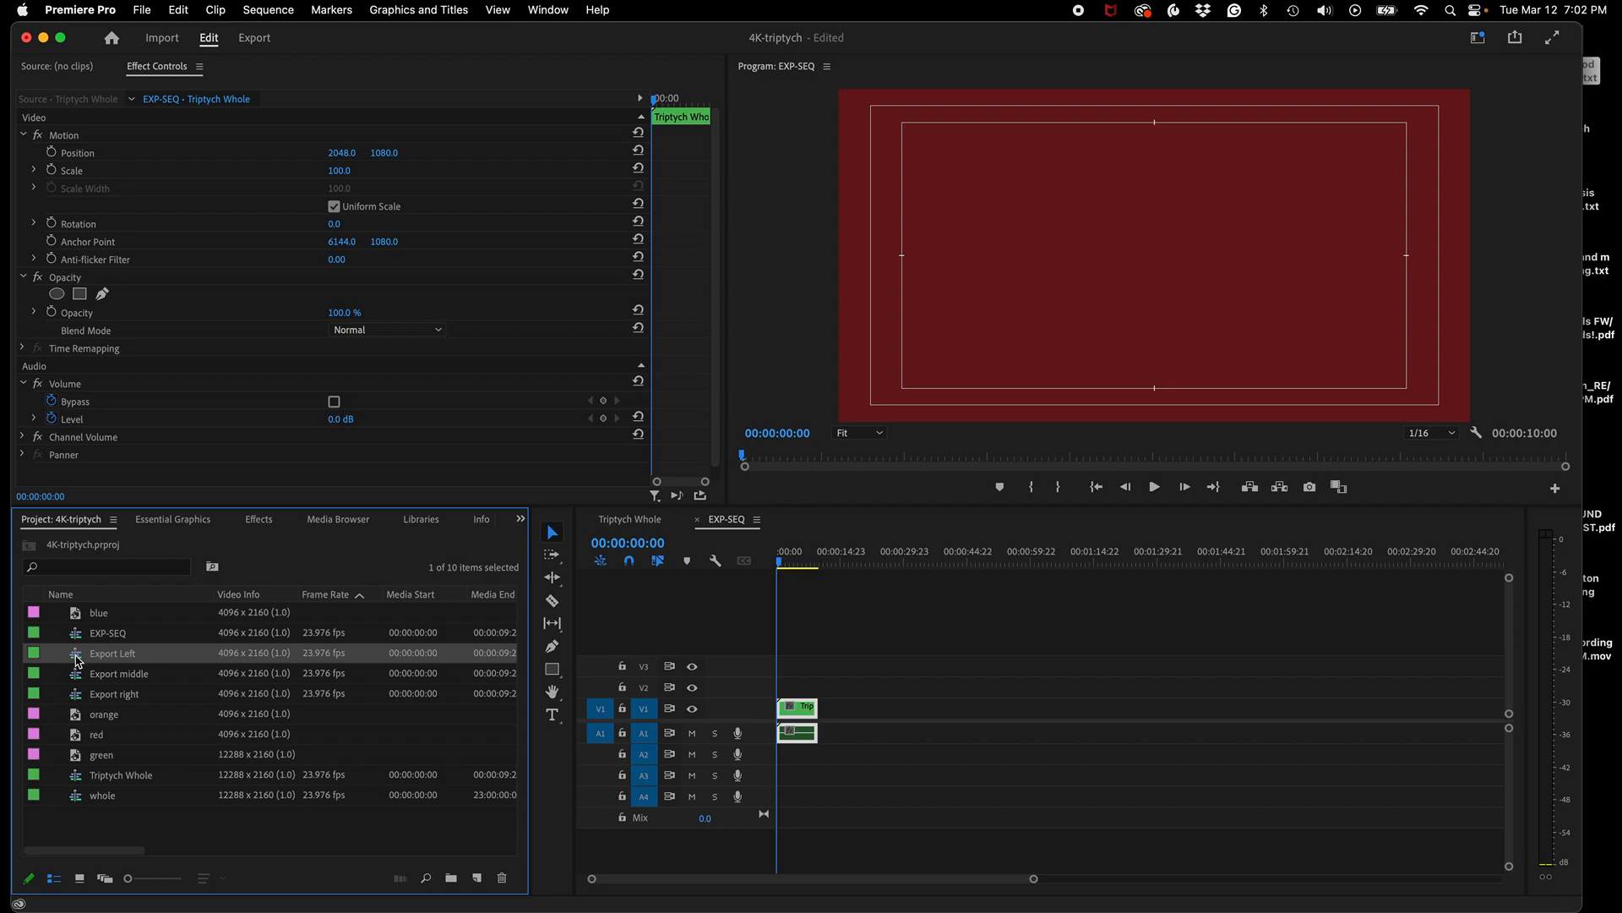
pyautogui.doubleClick(77, 657)
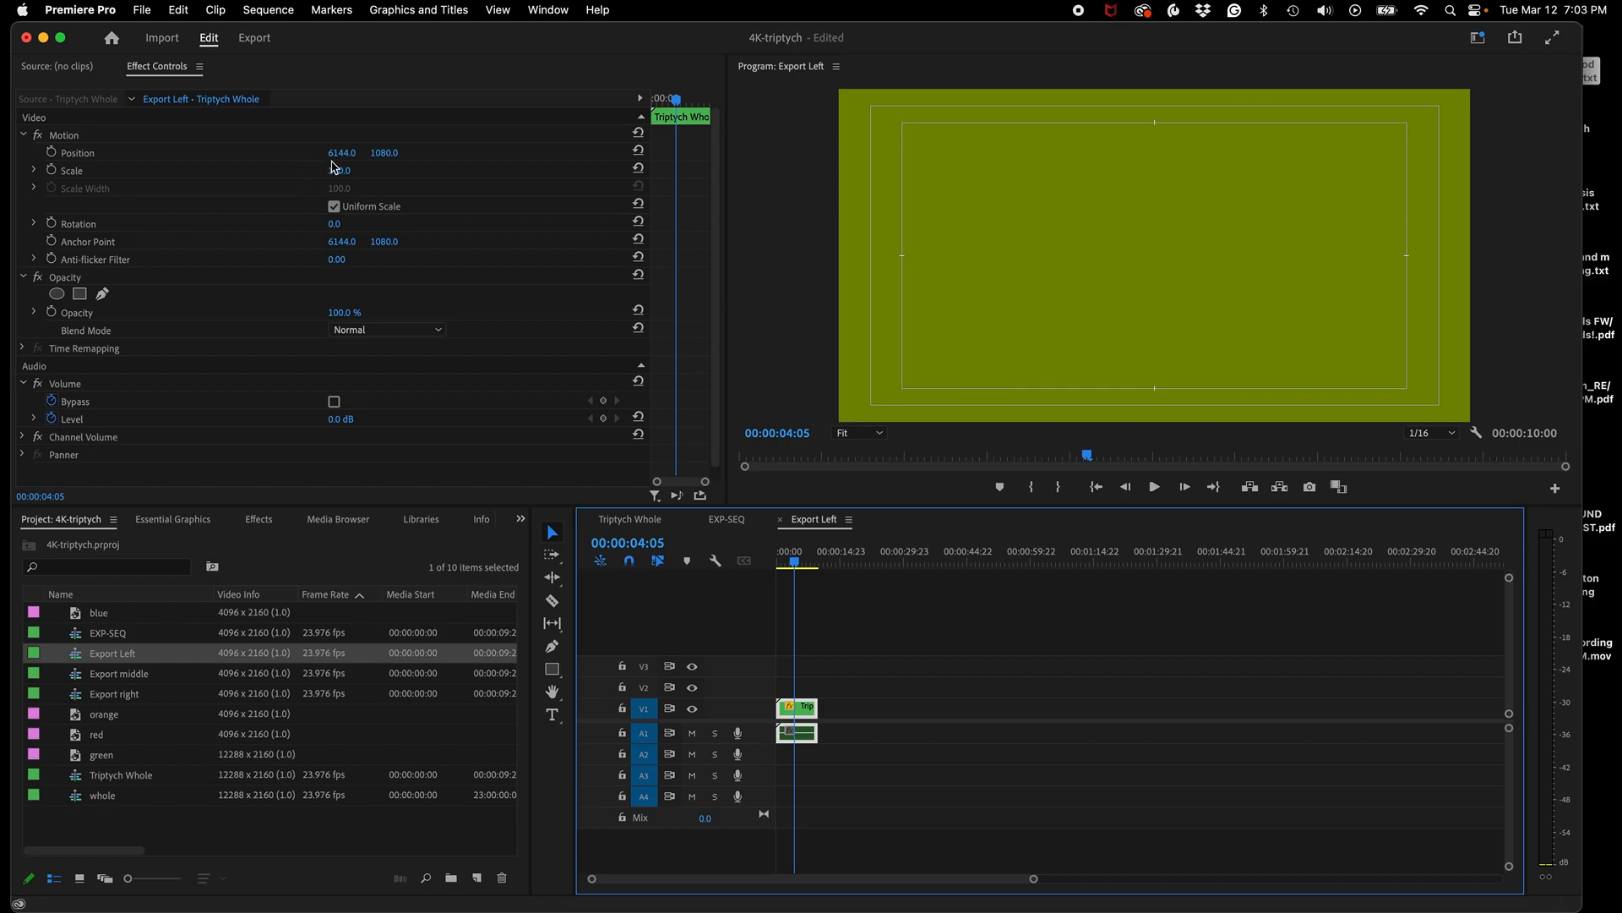
pyautogui.click(720, 522)
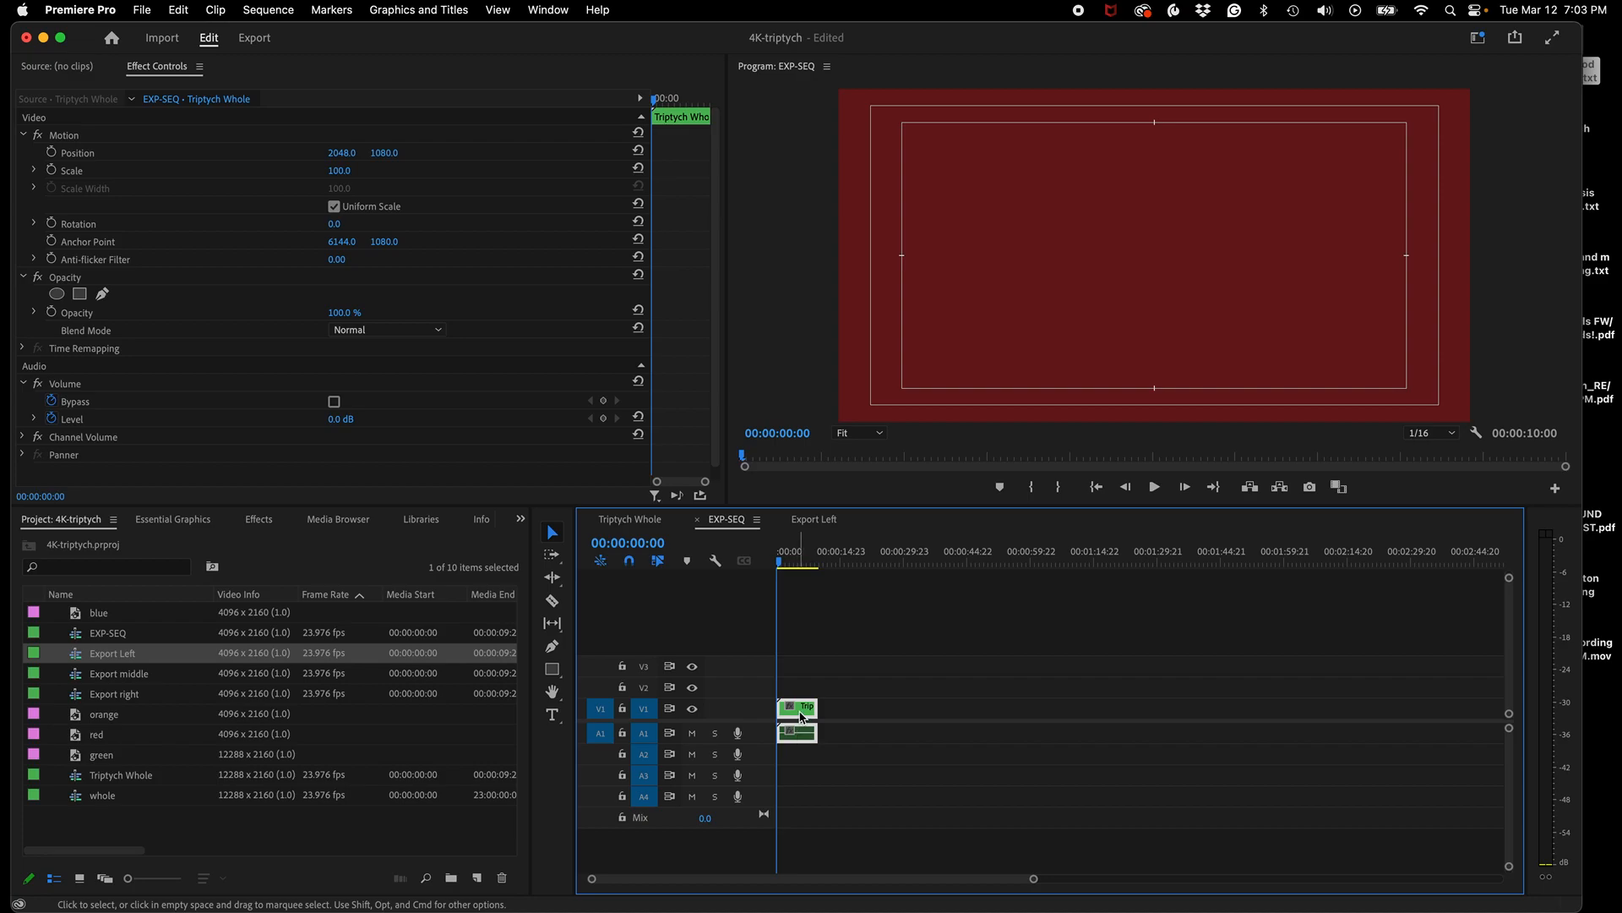
# - Set the nested Triptych Whole clip's horizontal position to 6144 in EXP-SEQ to frame the left panel
pyautogui.click(346, 151)
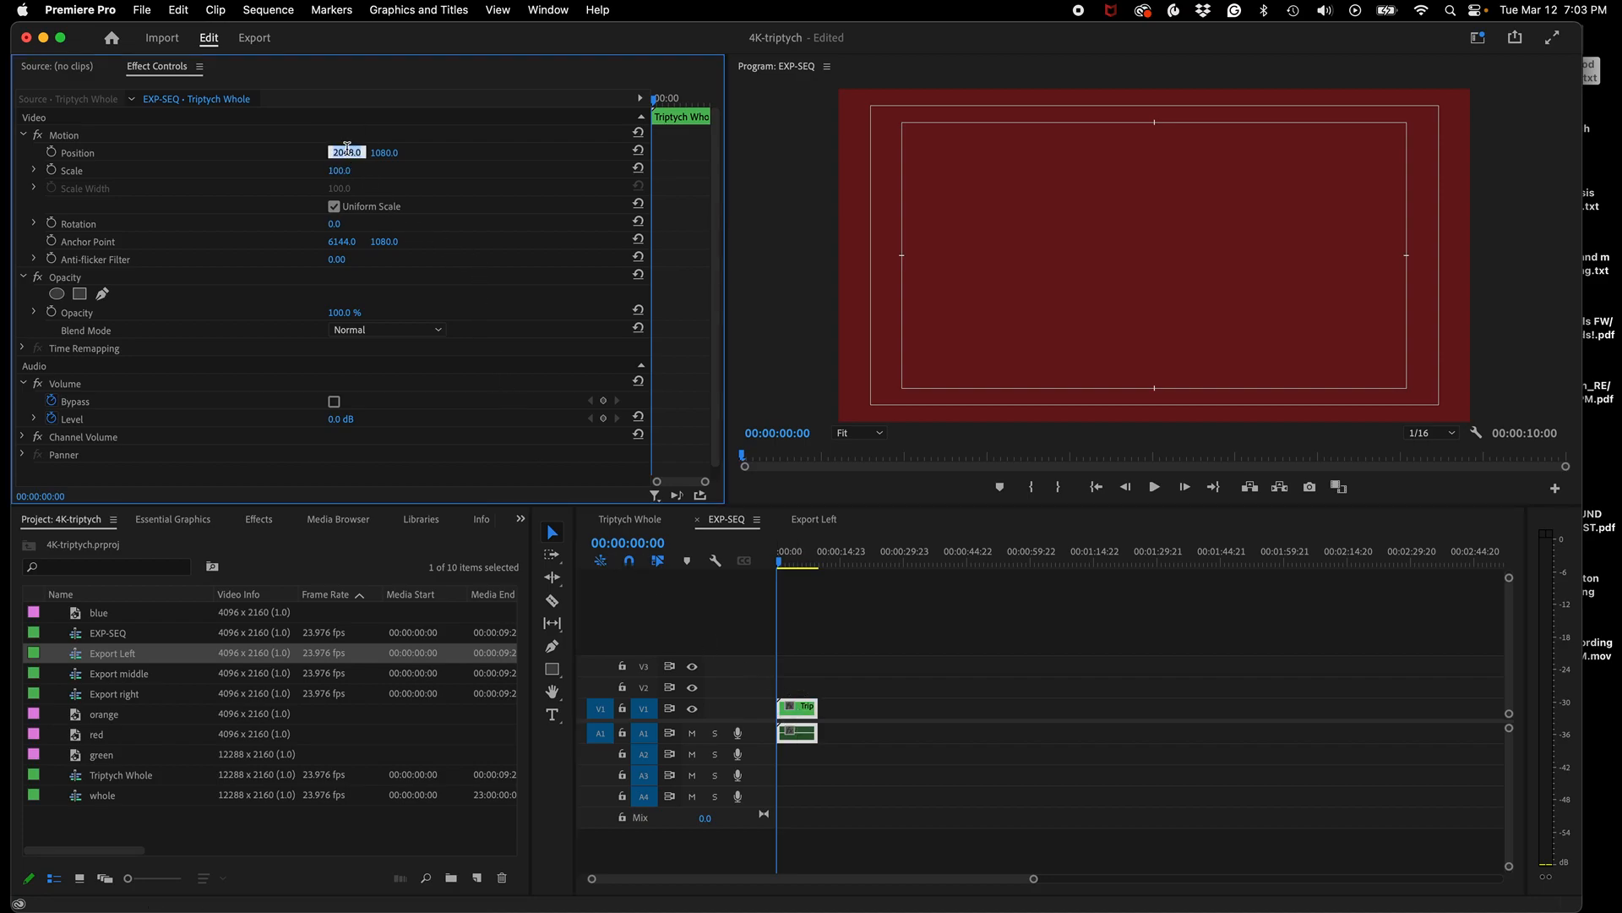
pyautogui.write('6144')
pyautogui.press('Return')
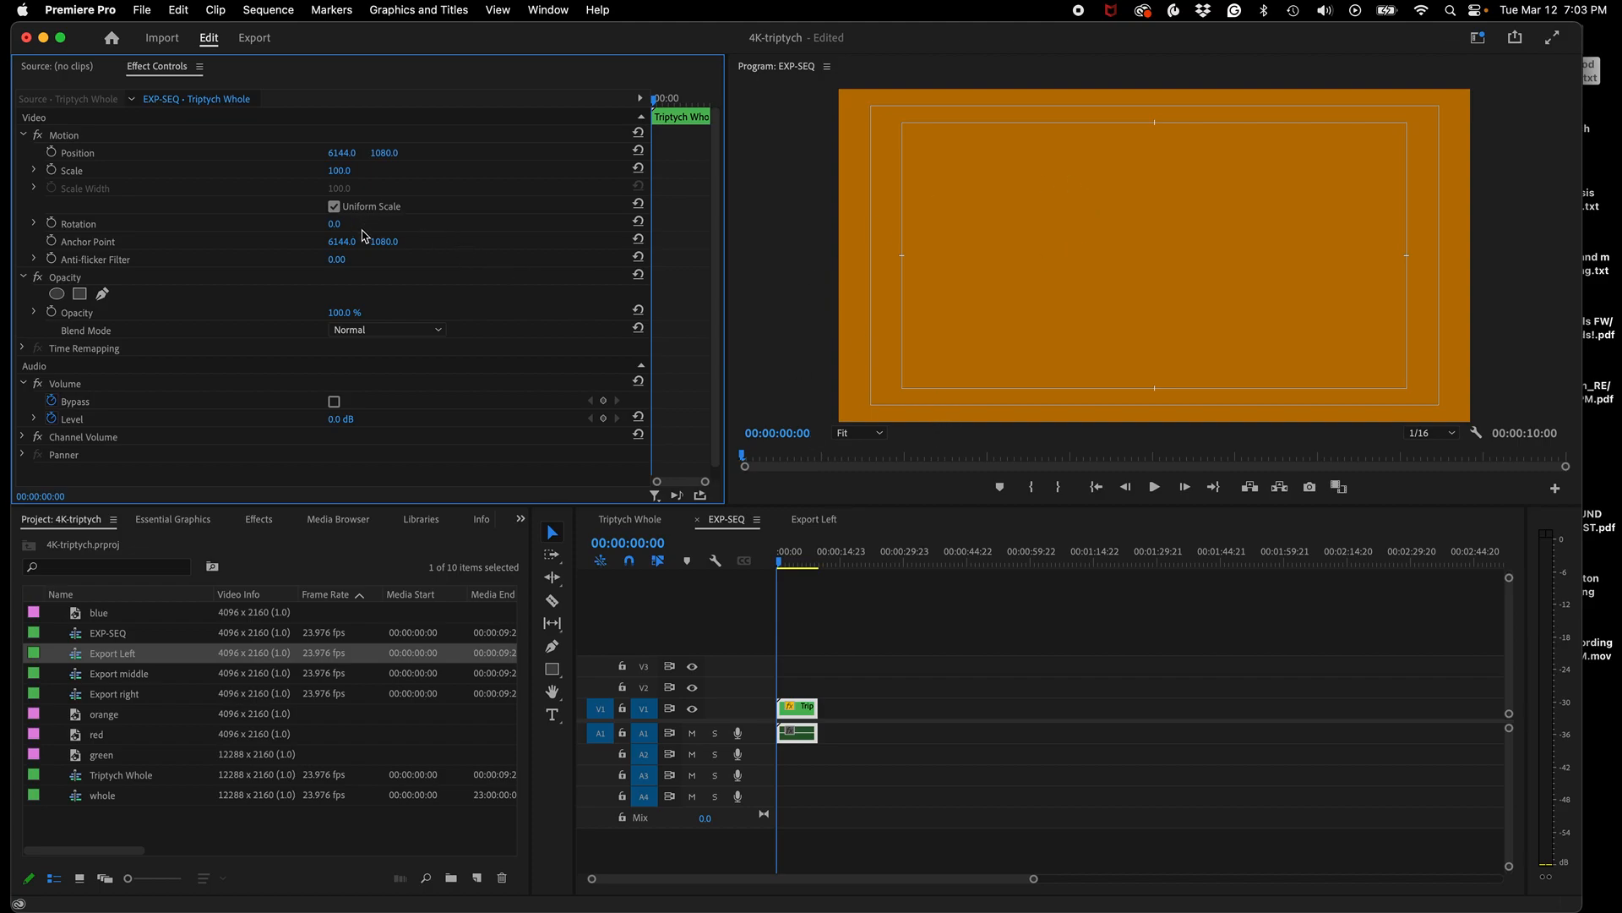
# - Set the Triptych Whole clip's horizontal position back to 2048 to frame the middle panel
pyautogui.click(346, 151)
pyautogui.write('2048')
pyautogui.press('Tab')
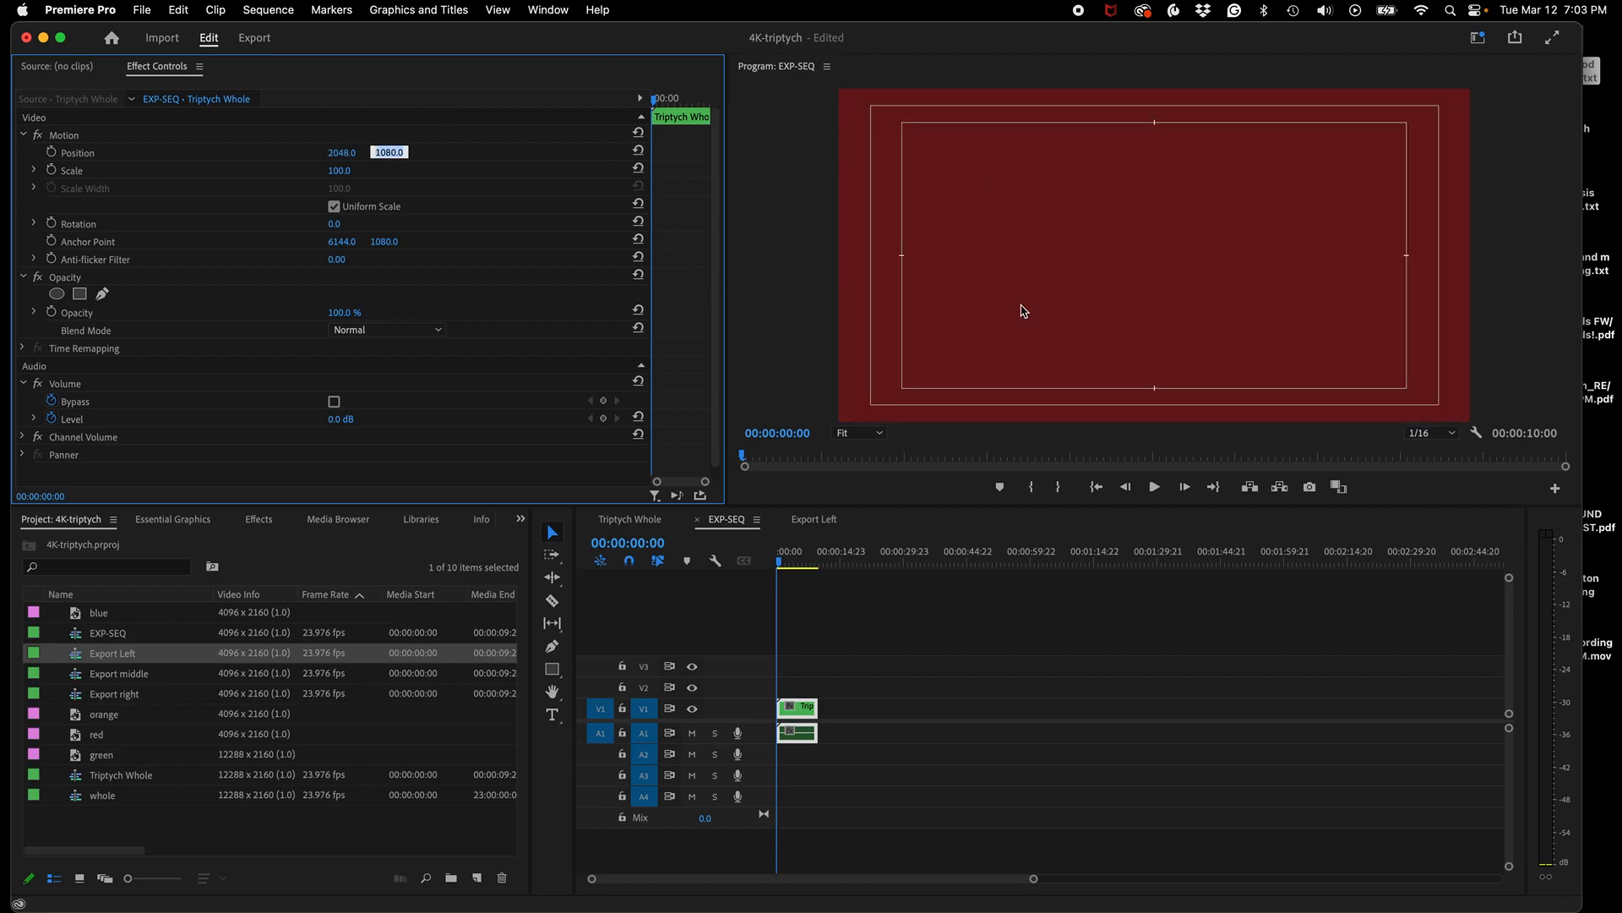
# - Open the Export right sequence, check its nested clip's horizontal position in the effect controls, and return to EXP-SEQ
pyautogui.click(75, 698)
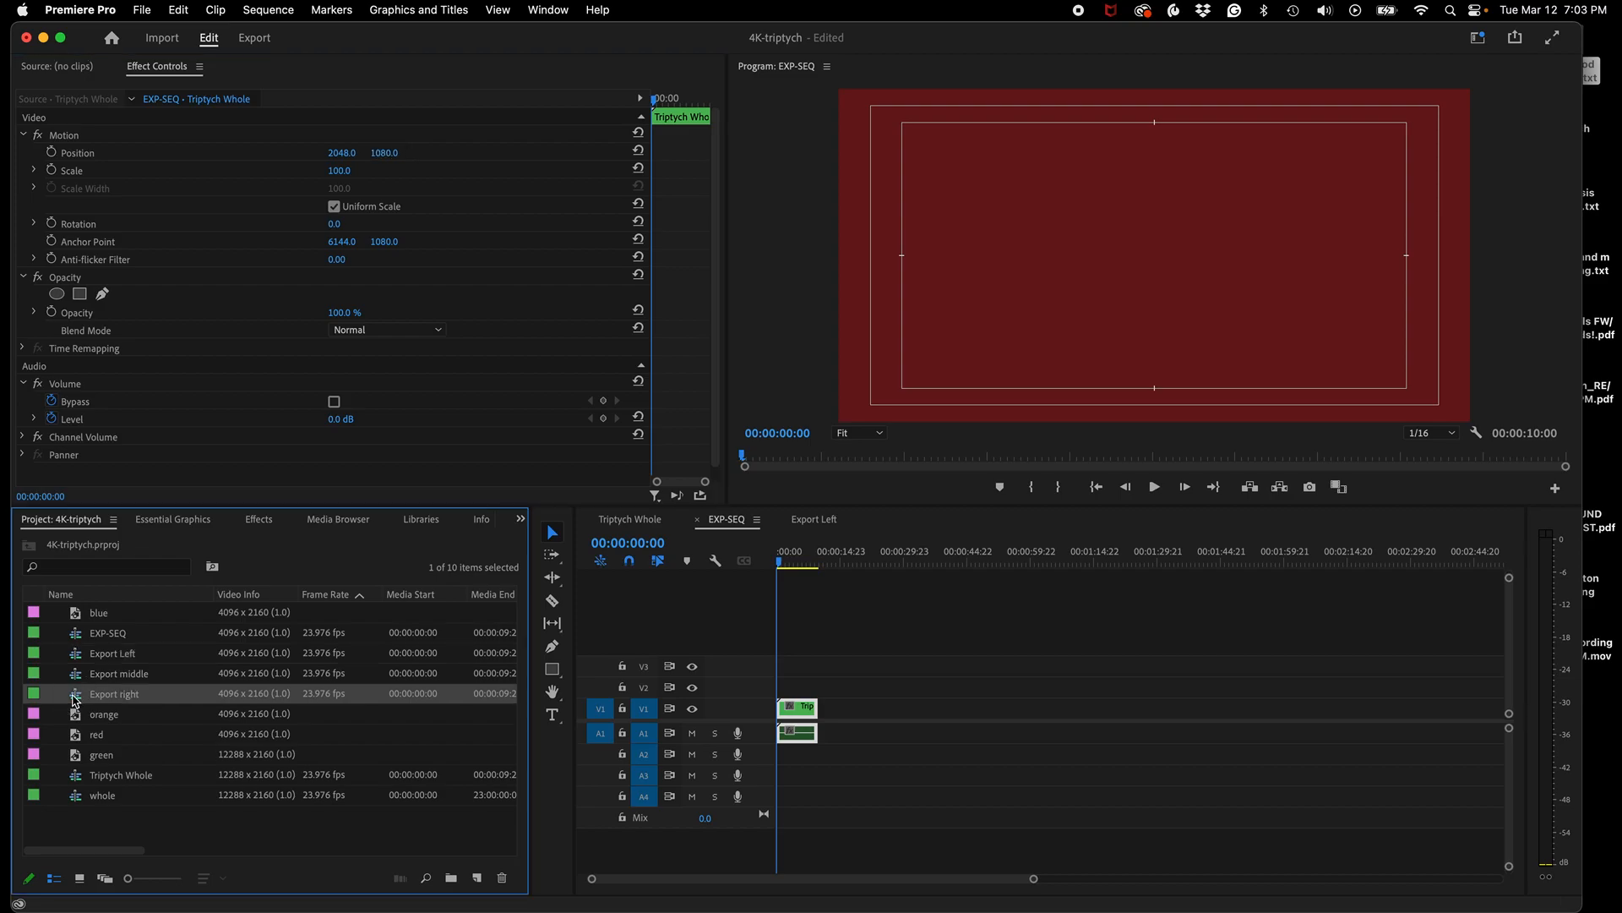
pyautogui.doubleClick(74, 698)
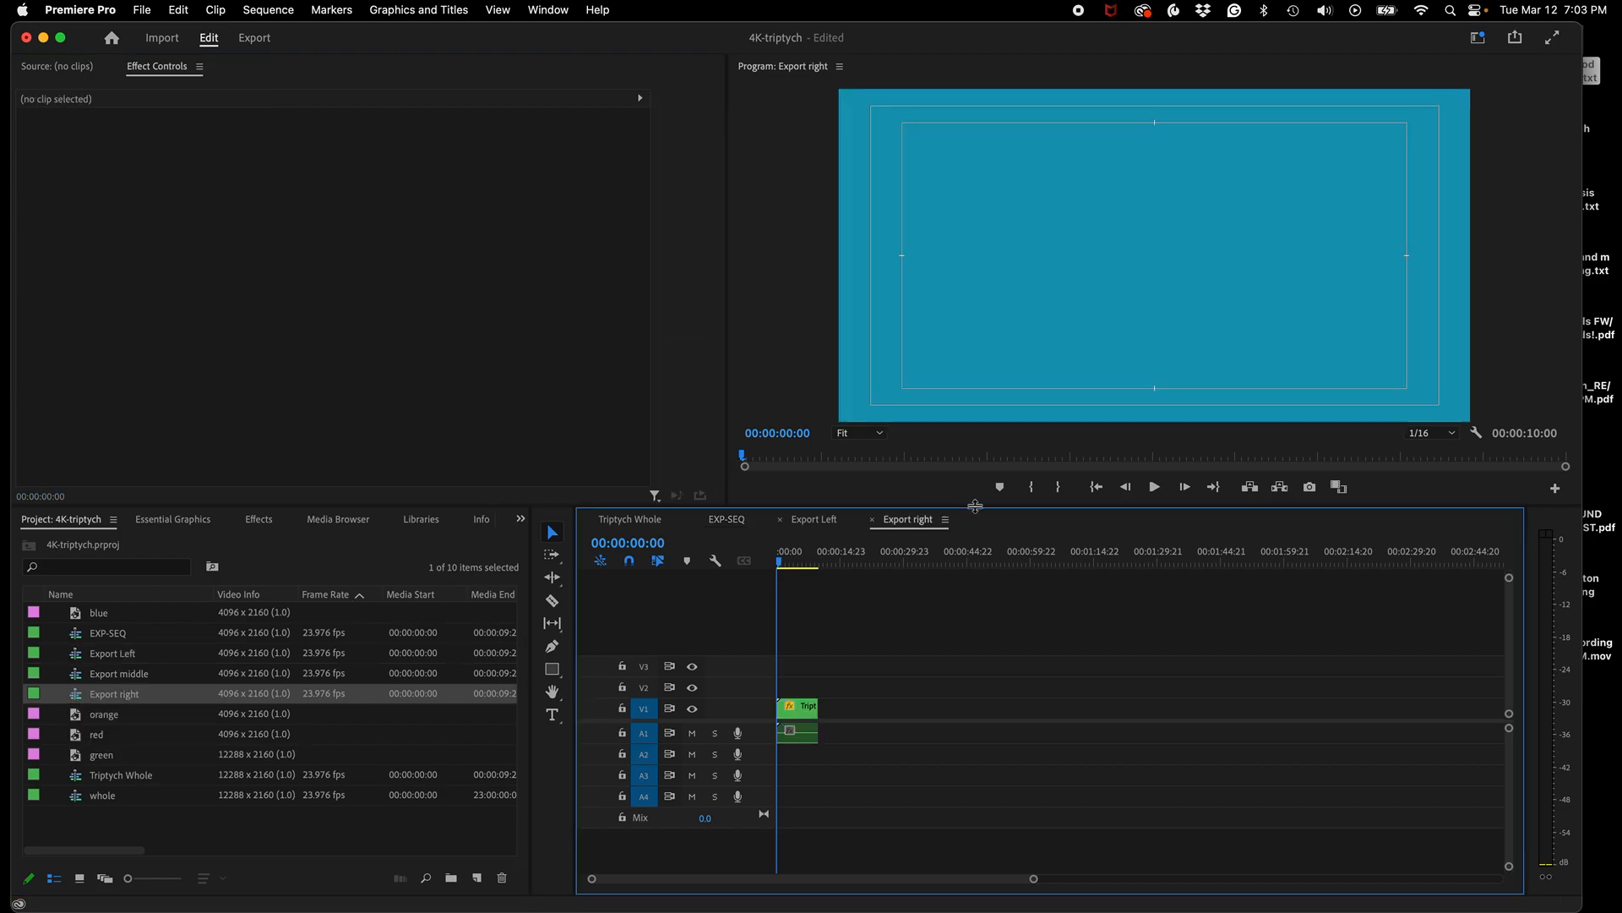
pyautogui.click(798, 711)
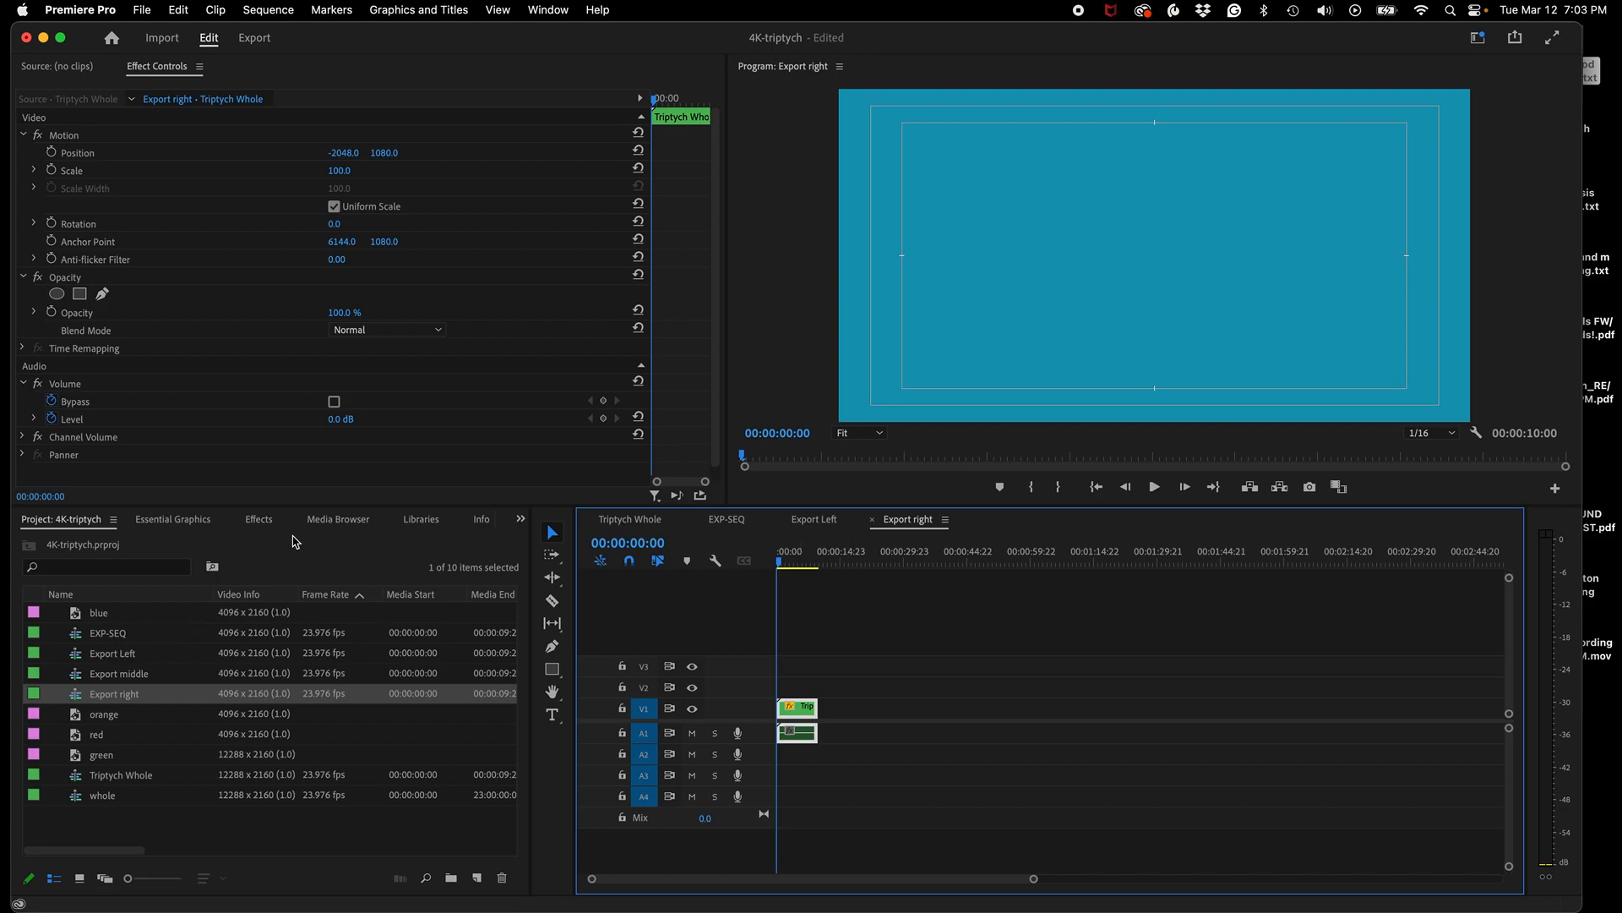
pyautogui.click(725, 521)
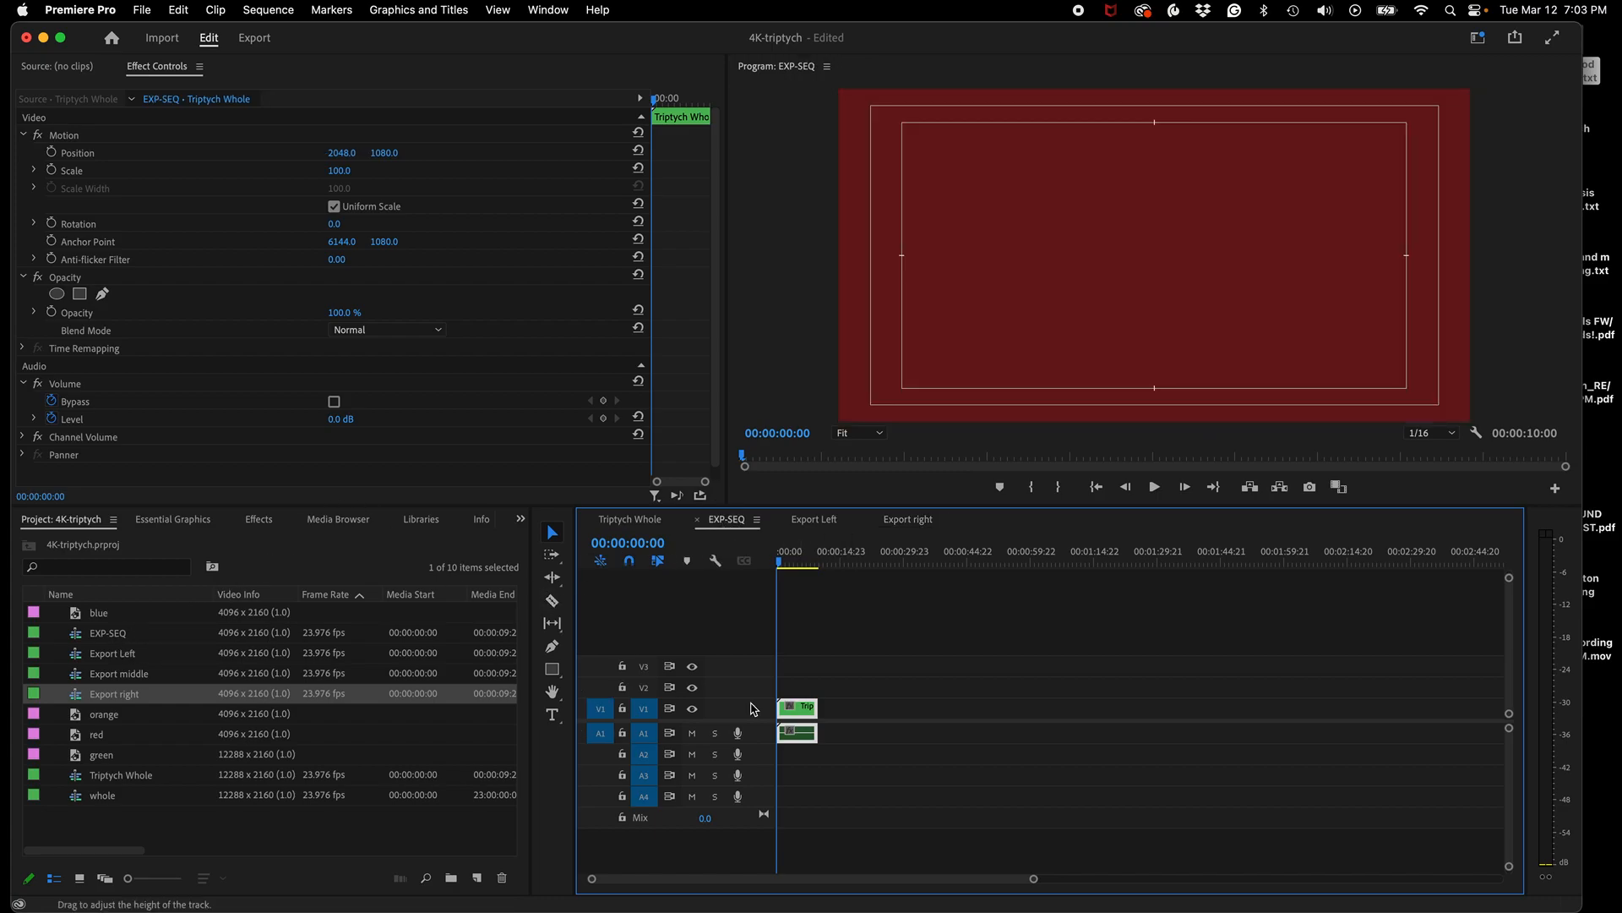
# - Set the Triptych Whole clip's horizontal position to -2048 in EXP-SEQ to frame the right panel, and scrub through the result
pyautogui.click(348, 152)
pyautogui.click(347, 151)
pyautogui.press('BackSpace')
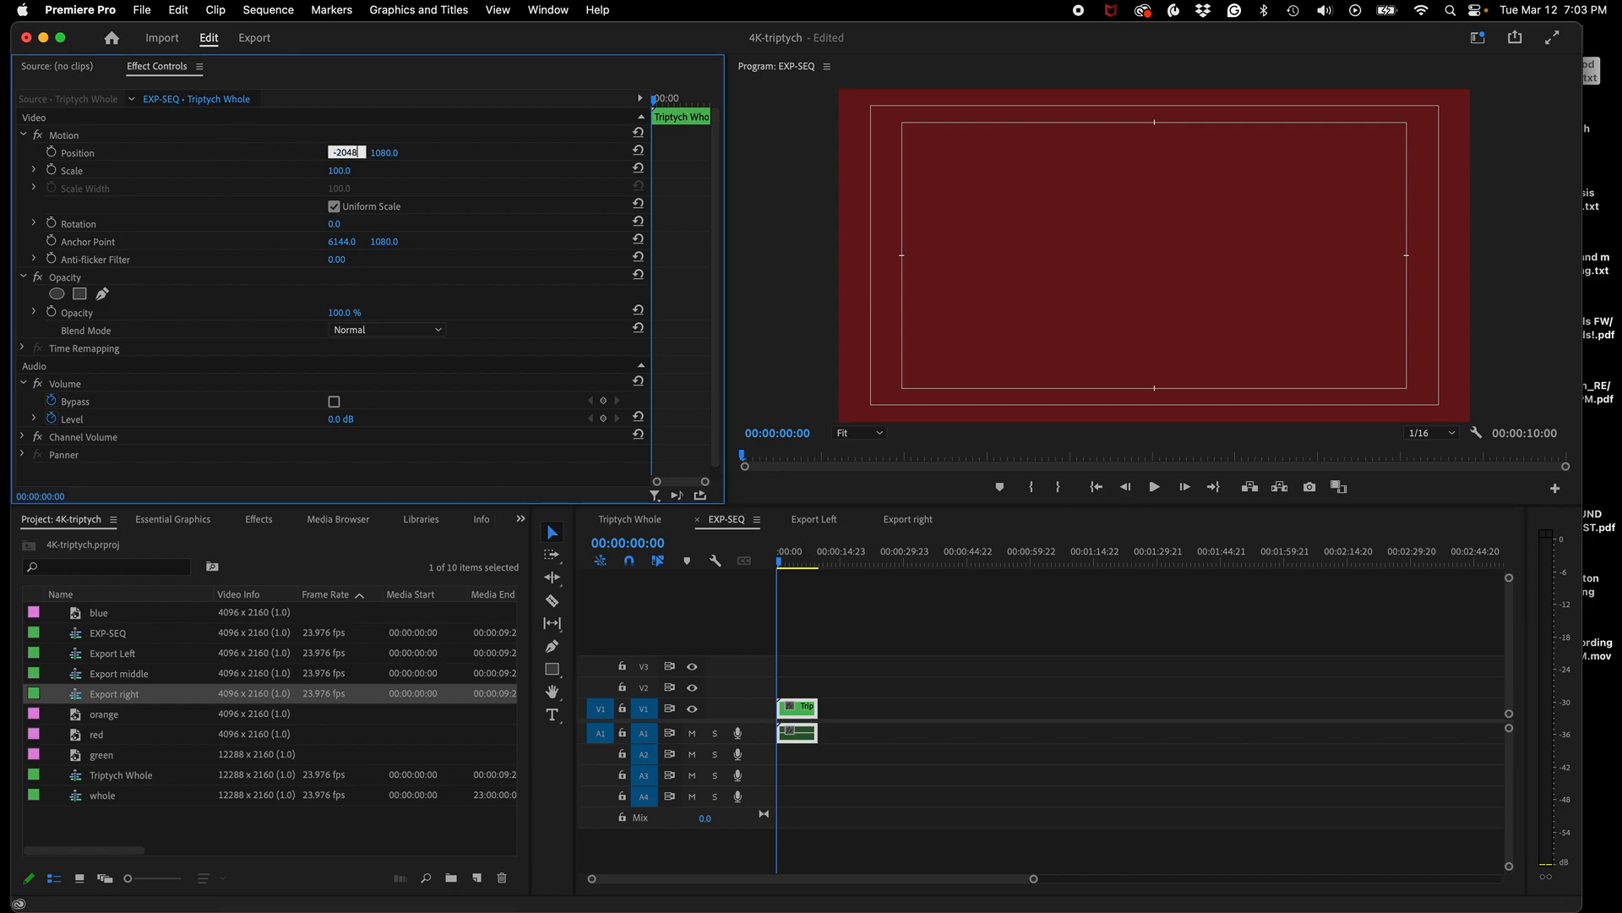
pyautogui.press('Tab')
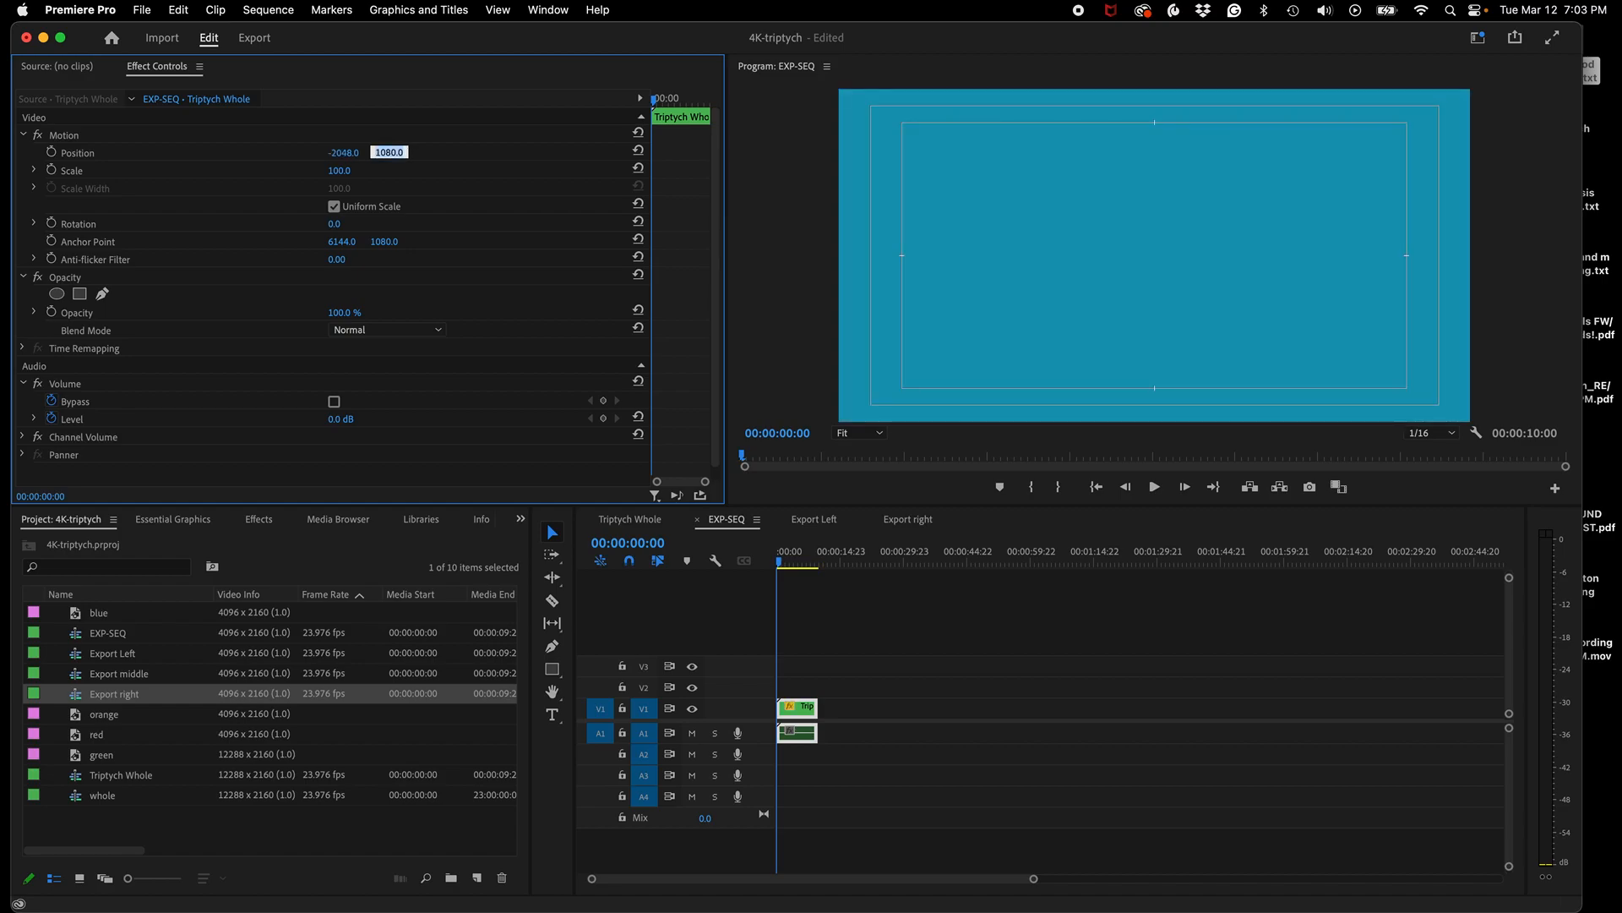
pyautogui.click(795, 563)
pyautogui.moveTo(800, 571); pyautogui.dragTo(774, 578)
pyautogui.click(821, 625)
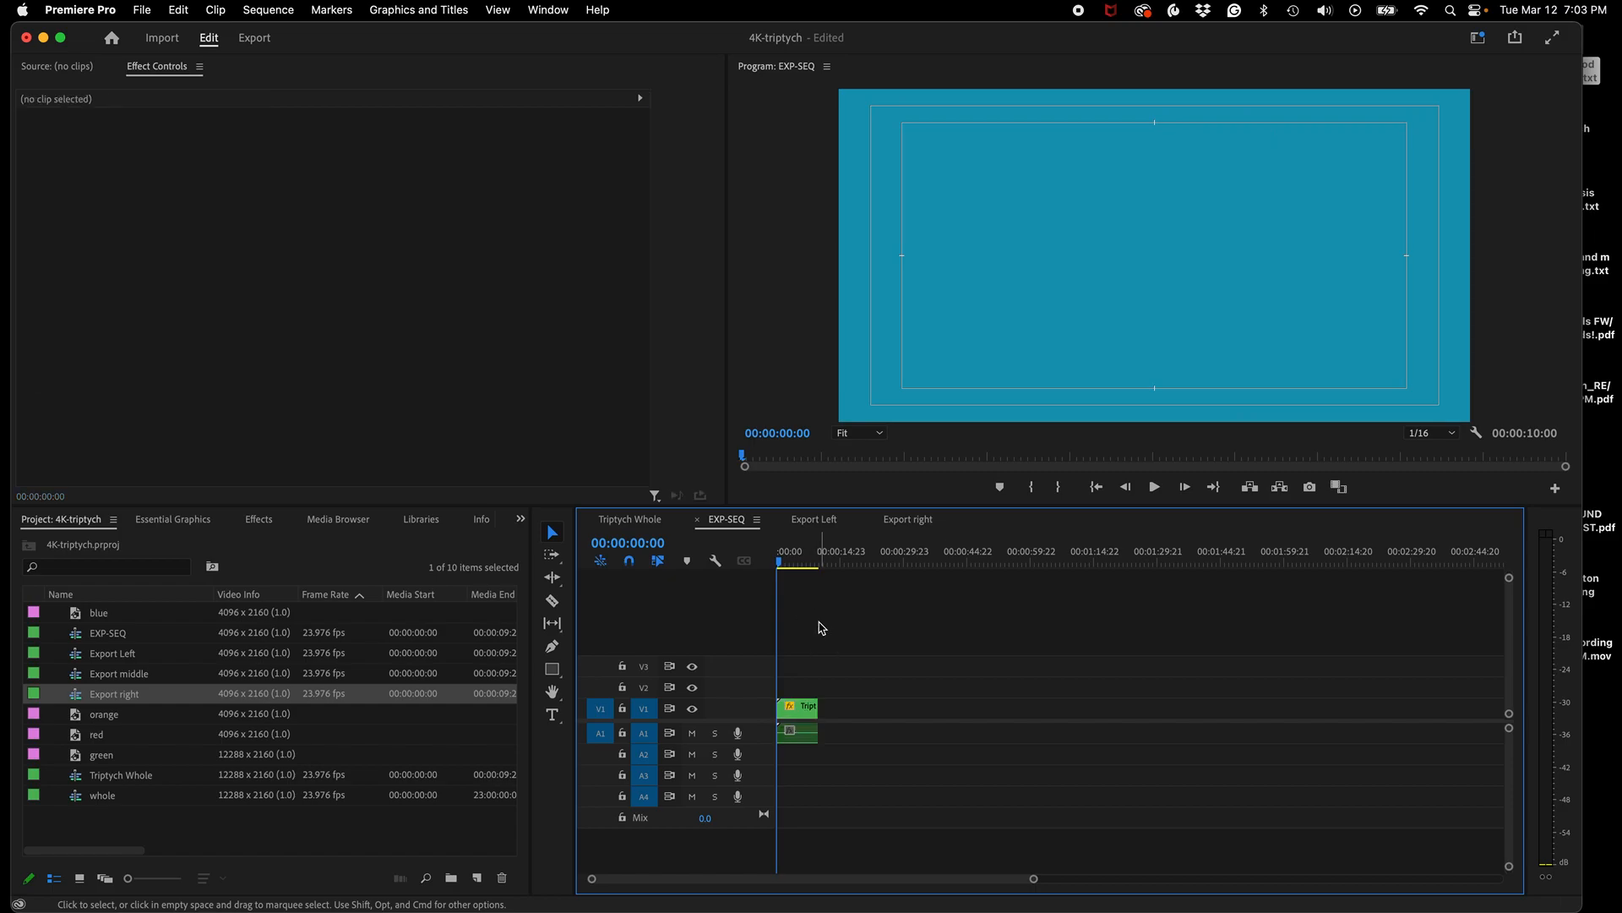
# - Reselect the Triptych Whole clip in EXP-SEQ and restore its horizontal position to 2048 for the middle panel
pyautogui.click(797, 713)
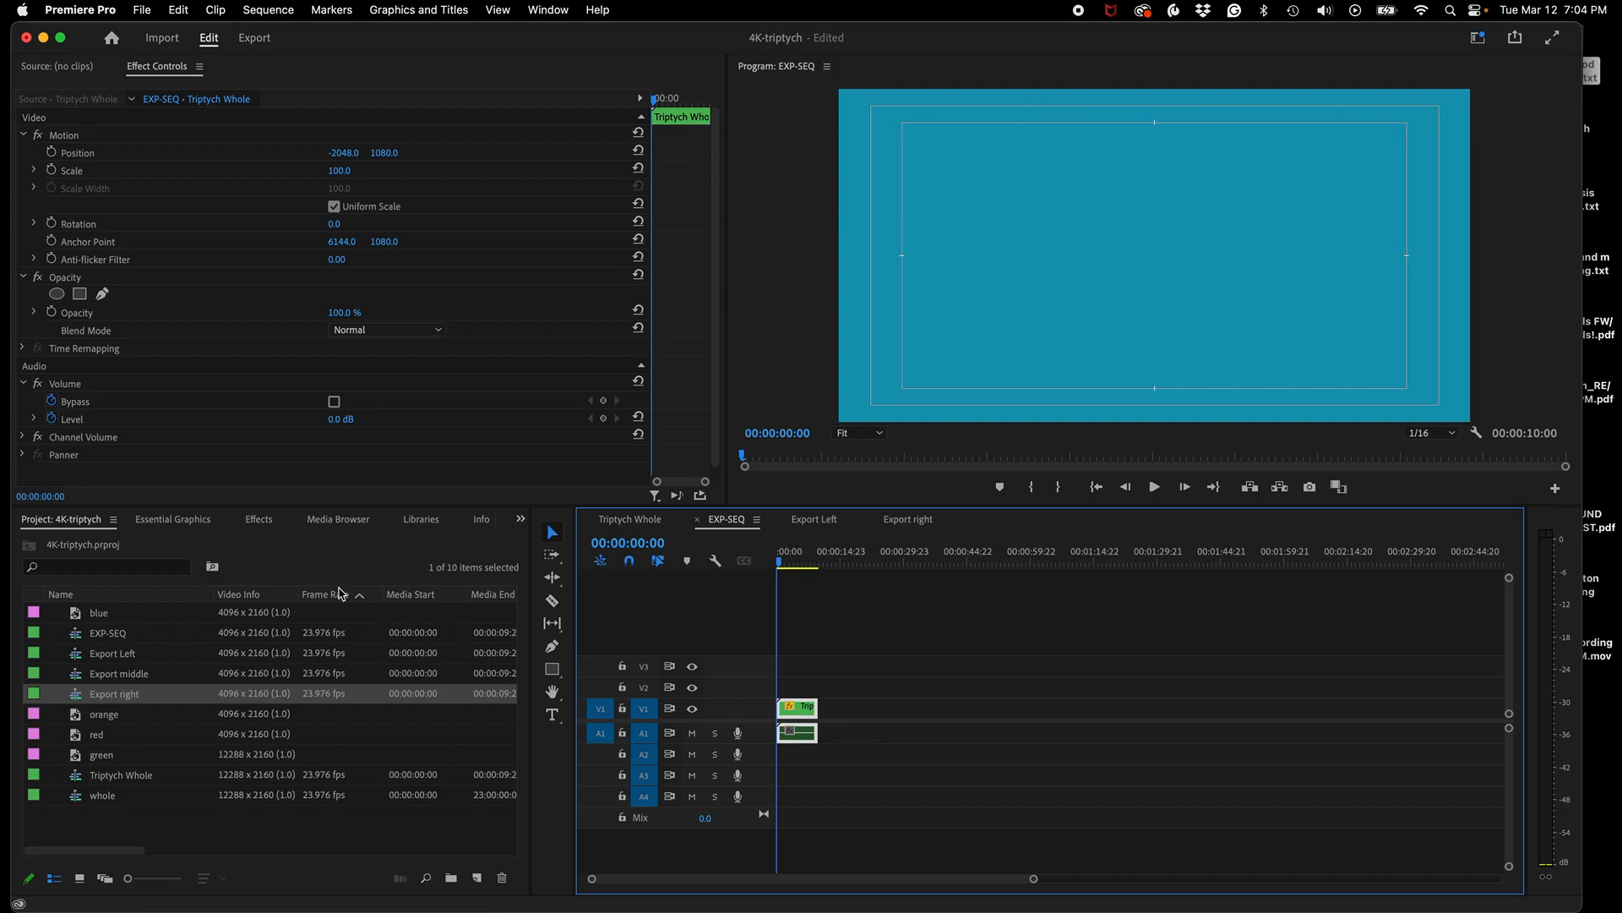
pyautogui.click(347, 152)
pyautogui.write('20')
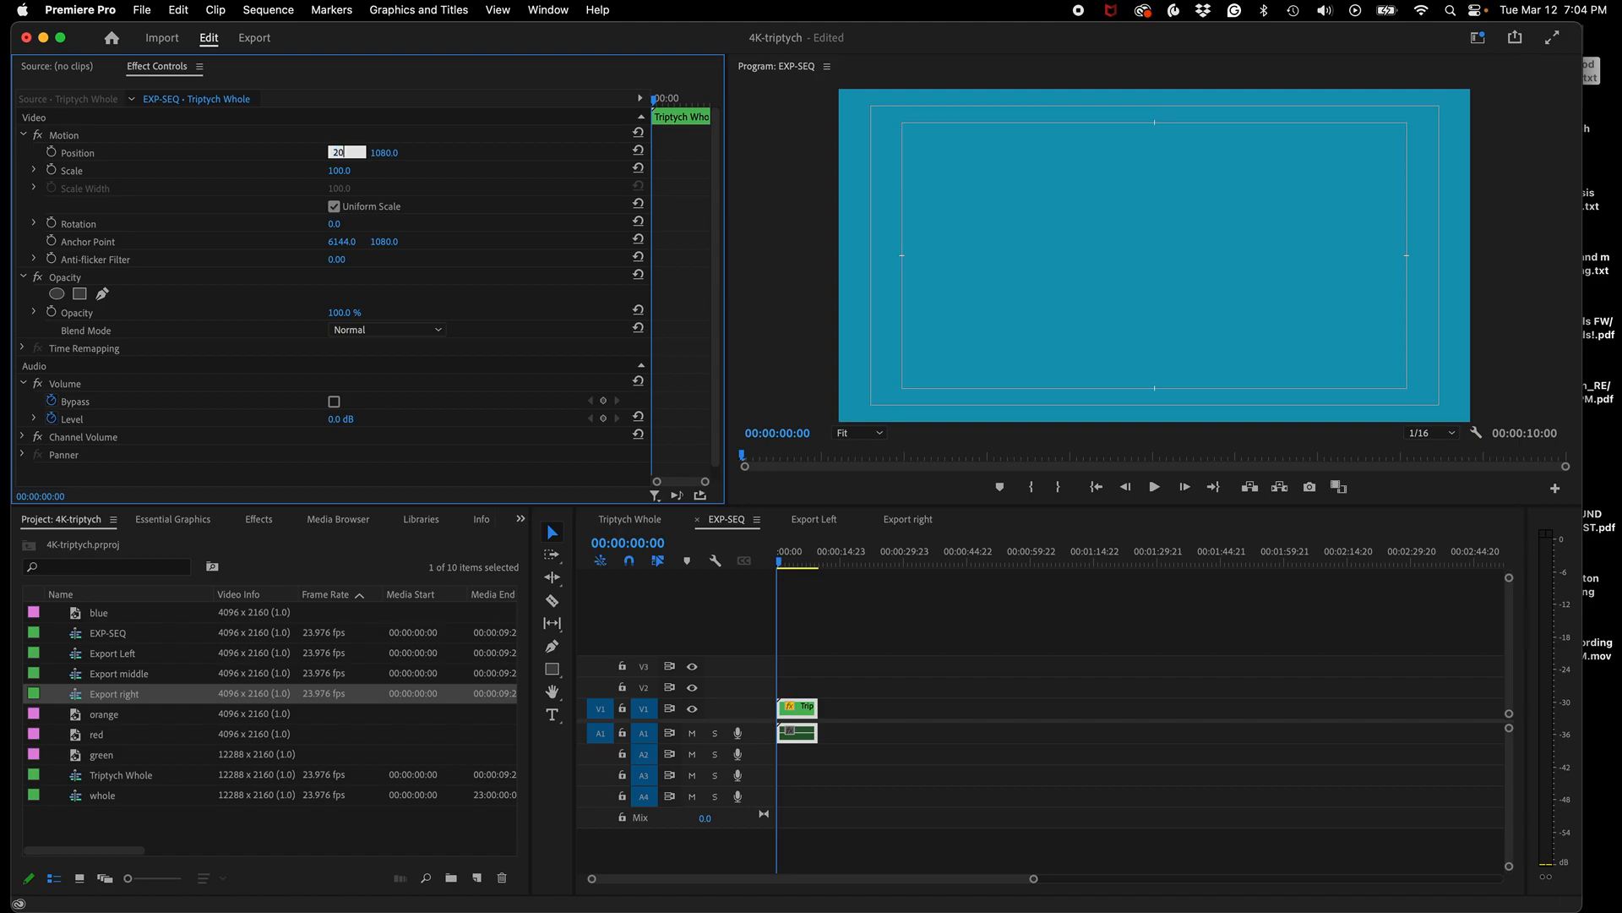
pyautogui.write('48')
pyautogui.press('Tab')
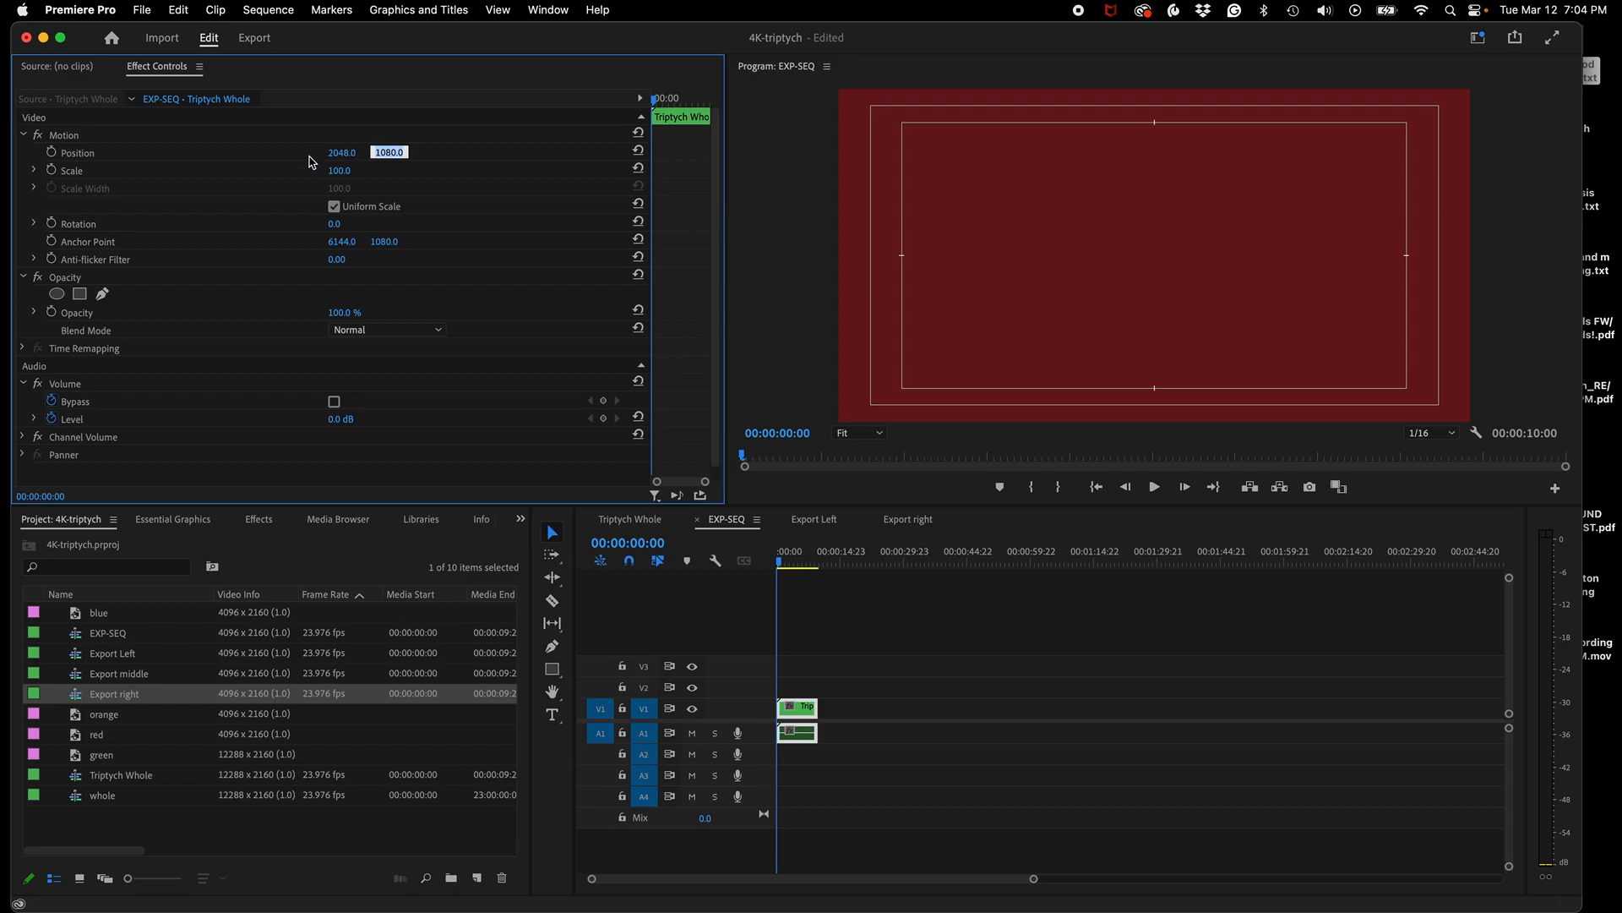
pyautogui.click(253, 827)
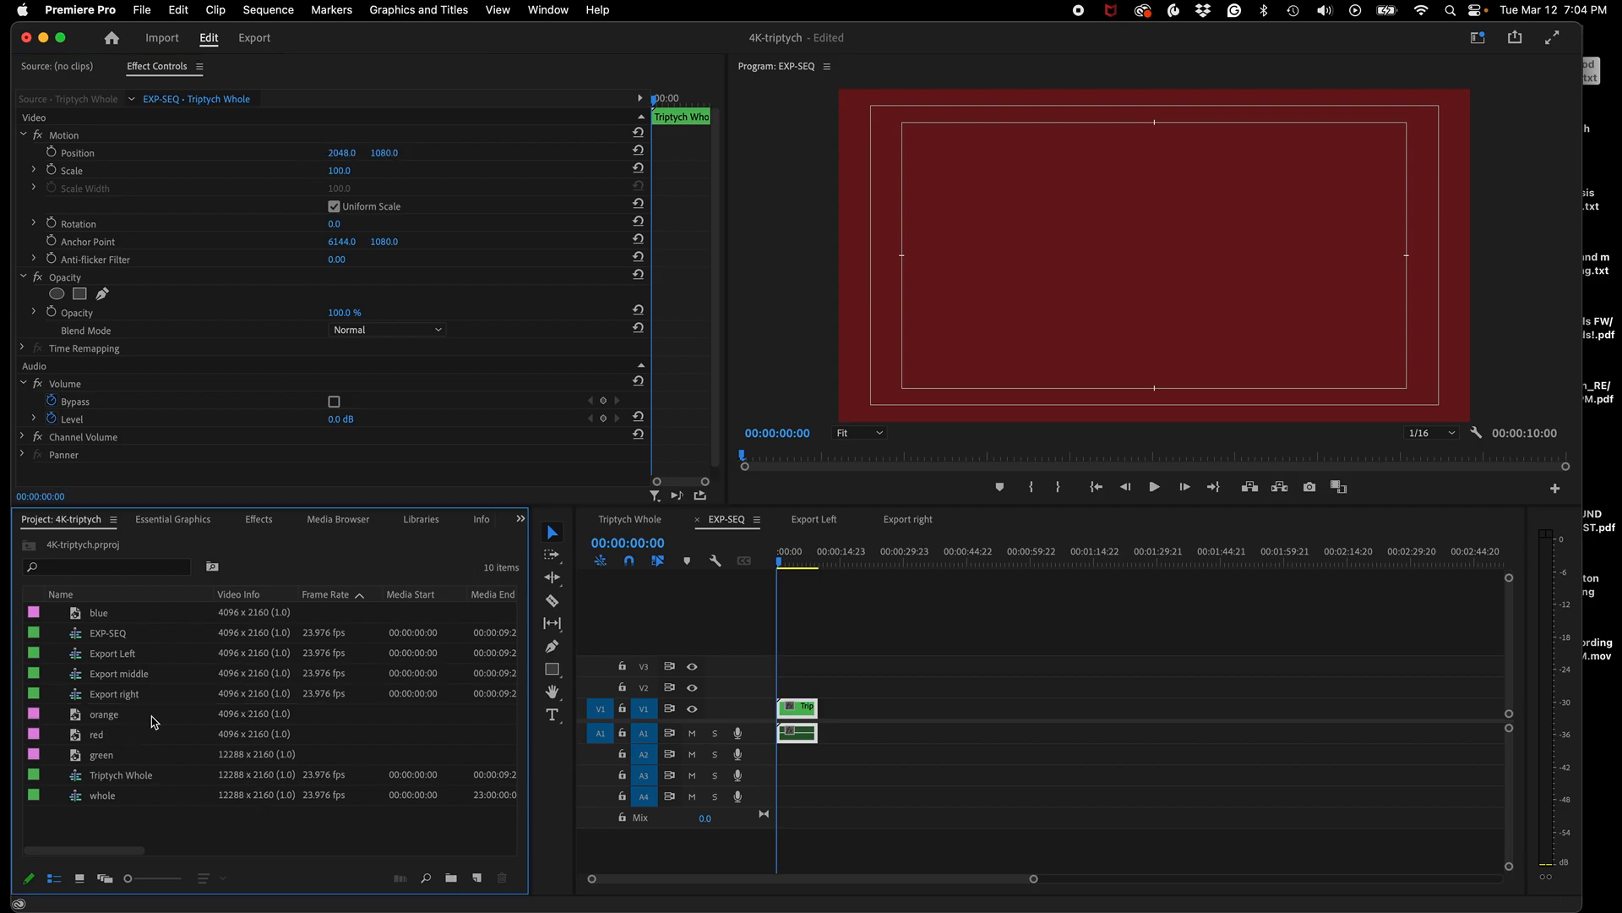